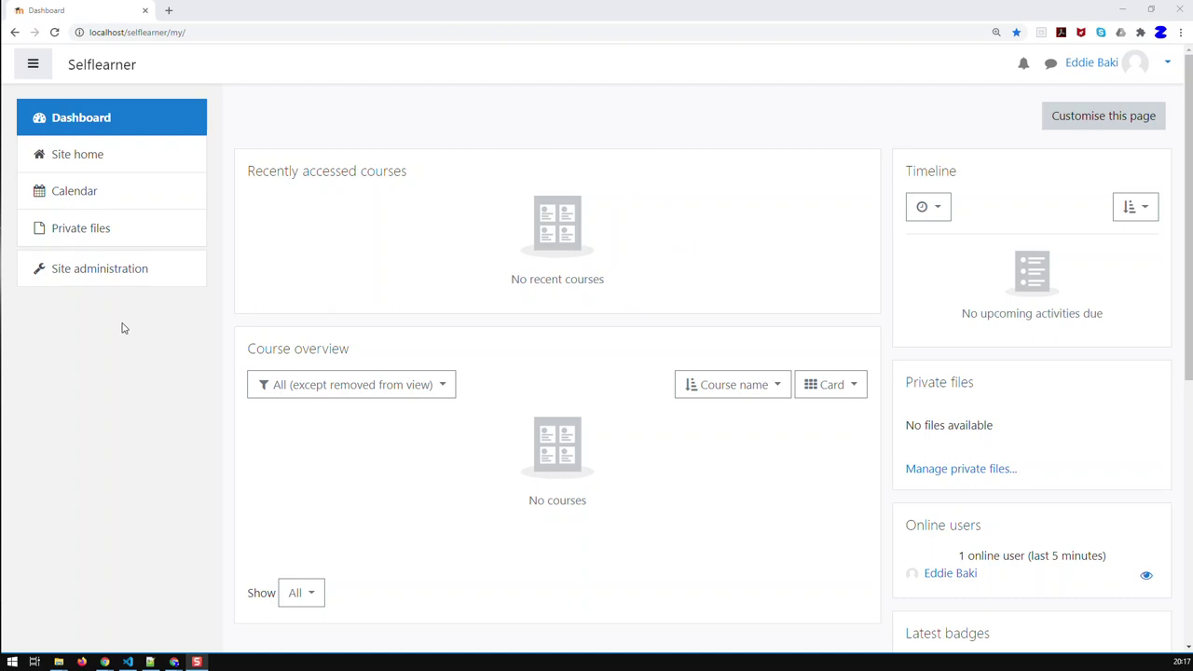
Go to Site administration and show the Users category with its Accounts links
{"action": "left_click", "coordinate": [89, 269]}
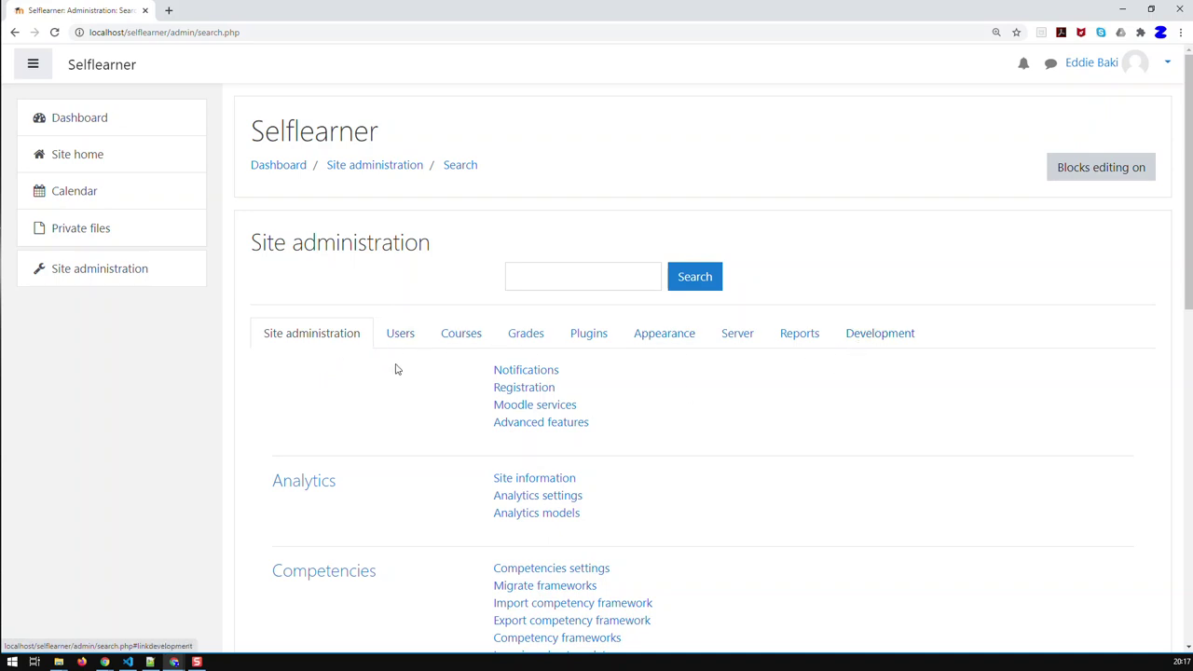
{"action": "left_click", "coordinate": [403, 336]}
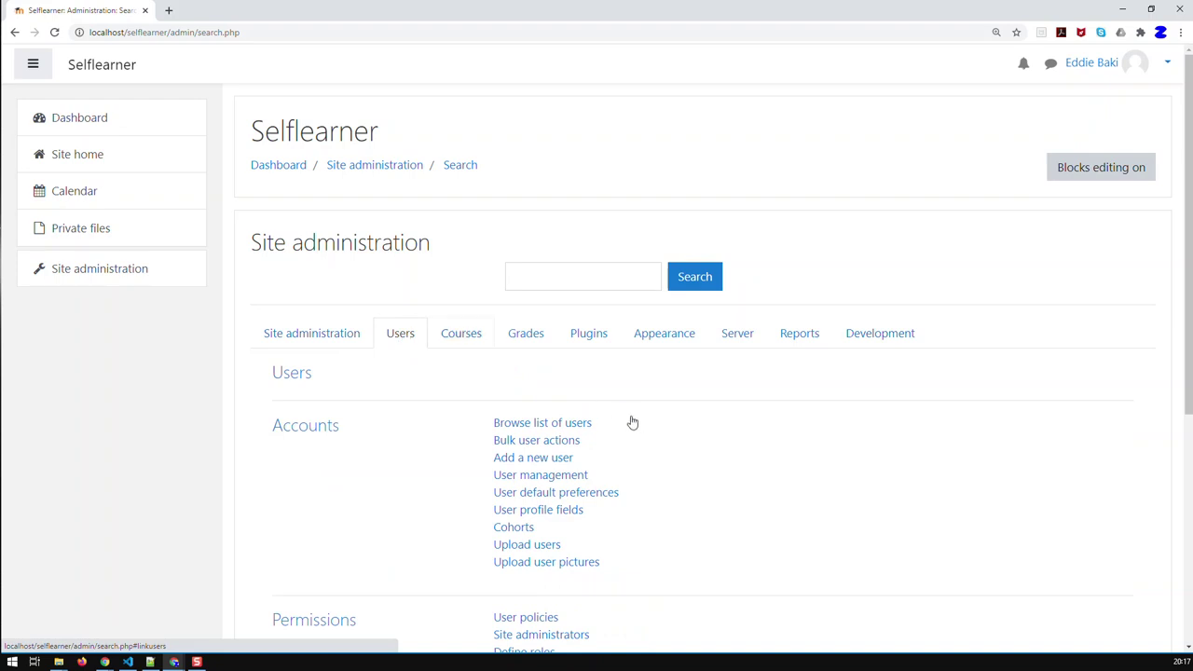
{"action": "scroll", "coordinate": [640, 431], "scroll_direction": "down", "scroll_amount": 1}
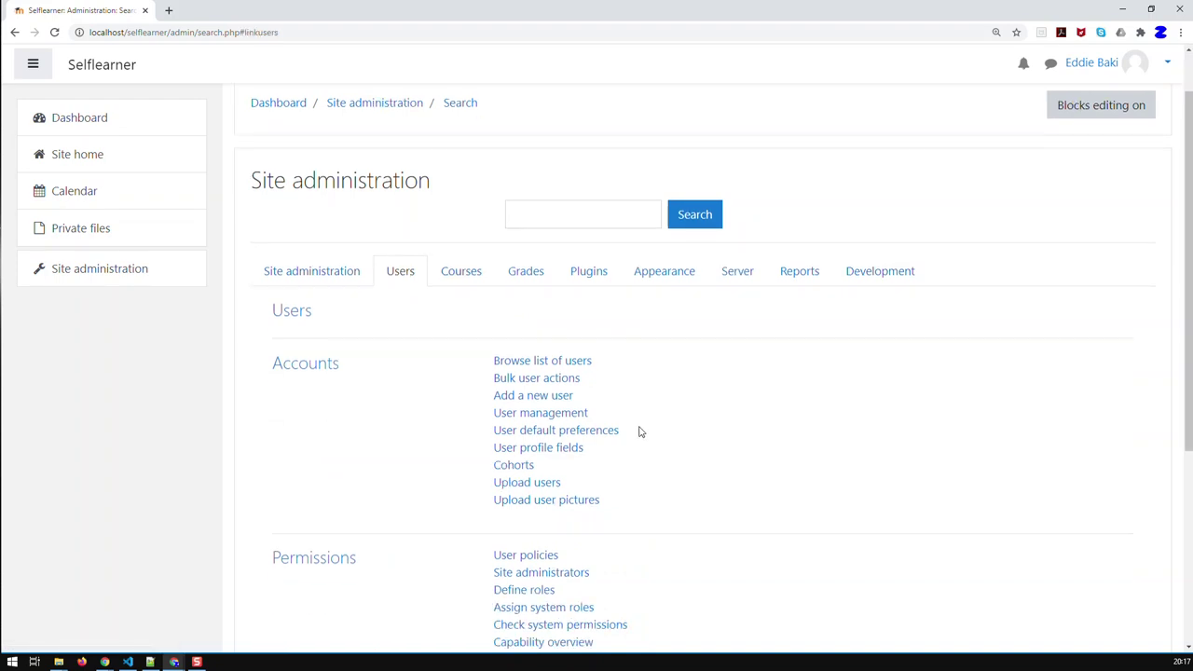
Start adding a new user and enter the username and first name
{"action": "left_click", "coordinate": [523, 399]}
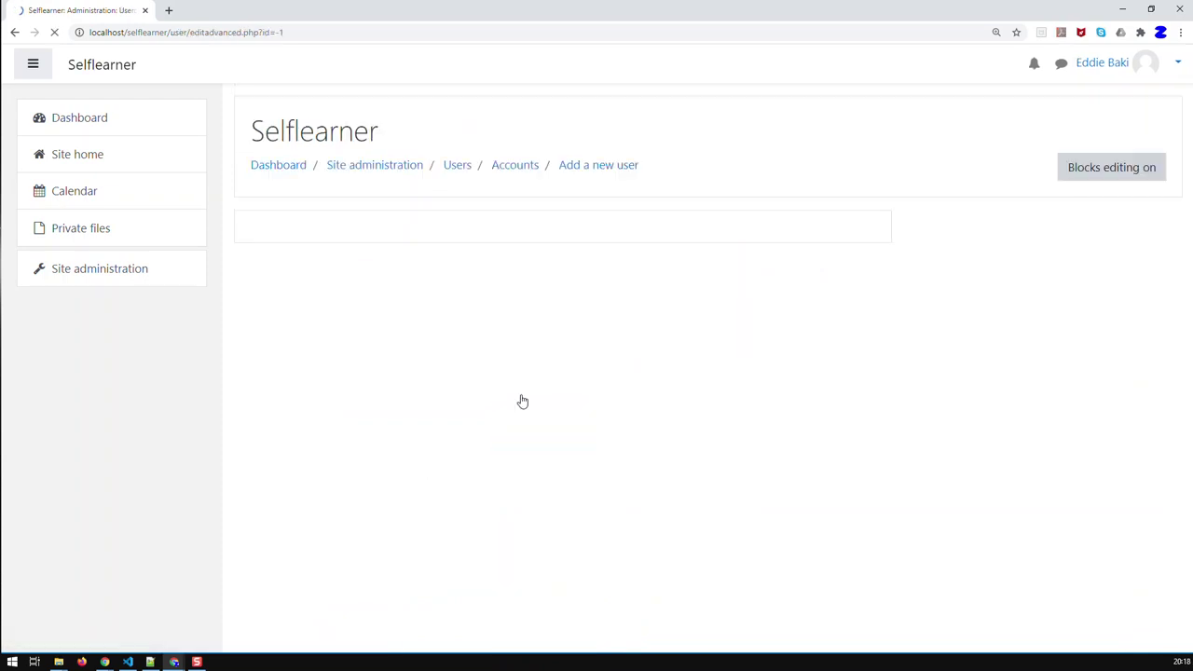
{"action": "left_click", "coordinate": [490, 292]}
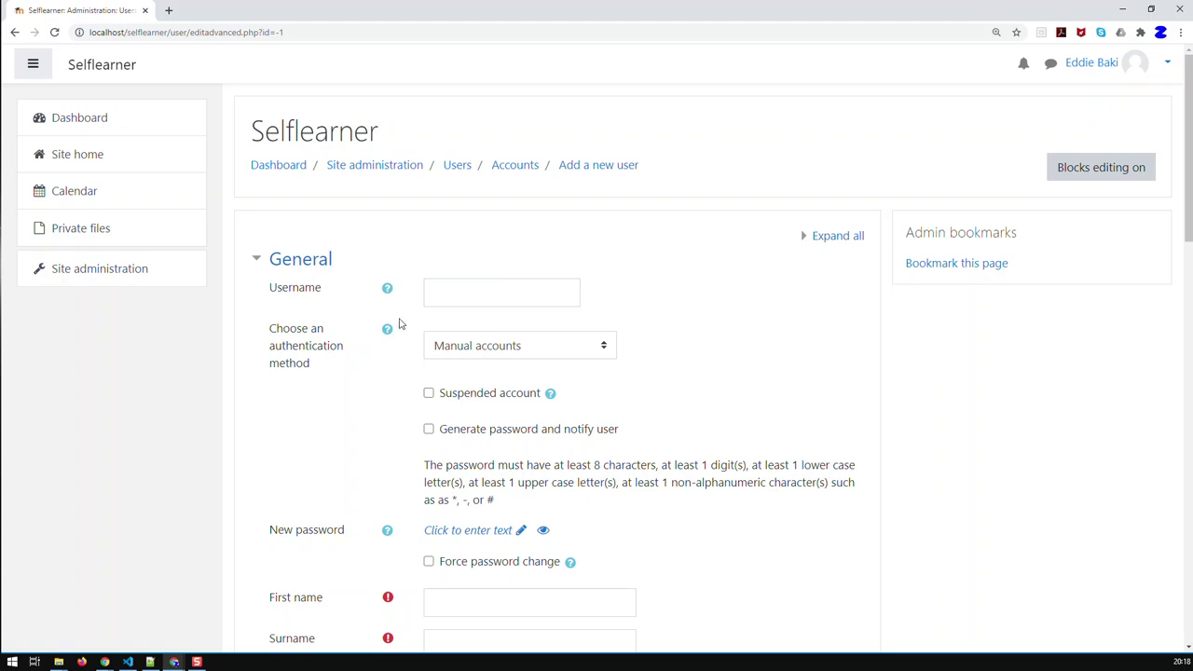
{"action": "left_click", "coordinate": [440, 292]}
{"action": "type", "text": "ra"}
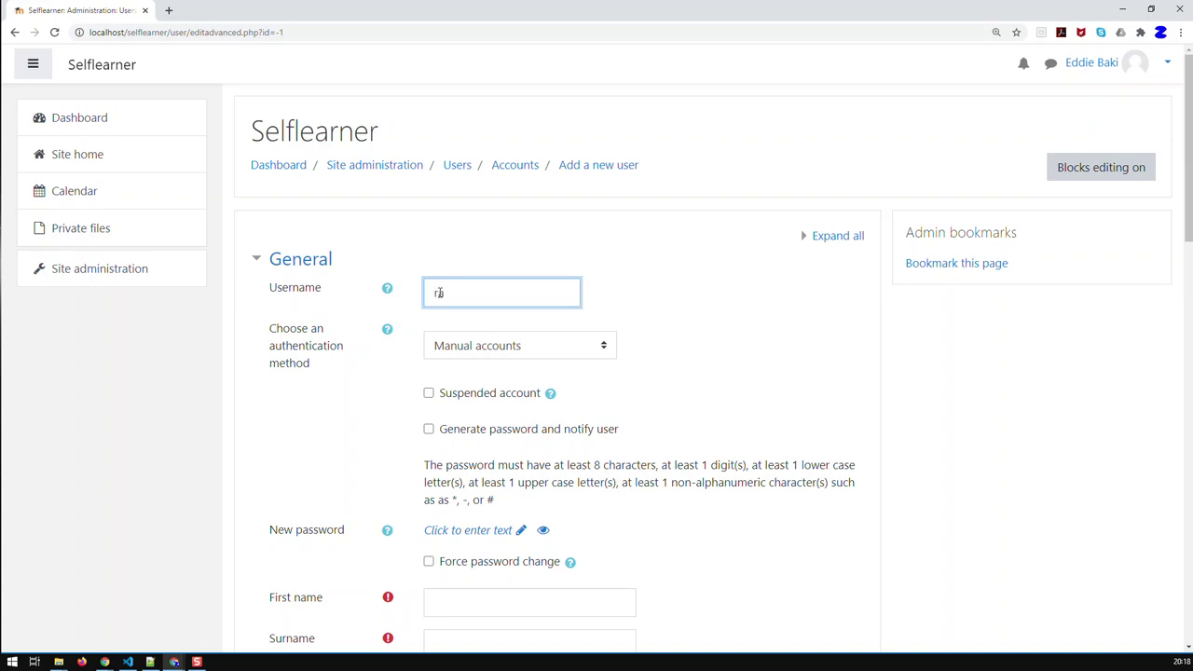
{"action": "type", "text": "go"}
{"action": "scroll", "coordinate": [528, 381], "scroll_direction": "down", "scroll_amount": 2}
{"action": "left_click", "coordinate": [490, 478]}
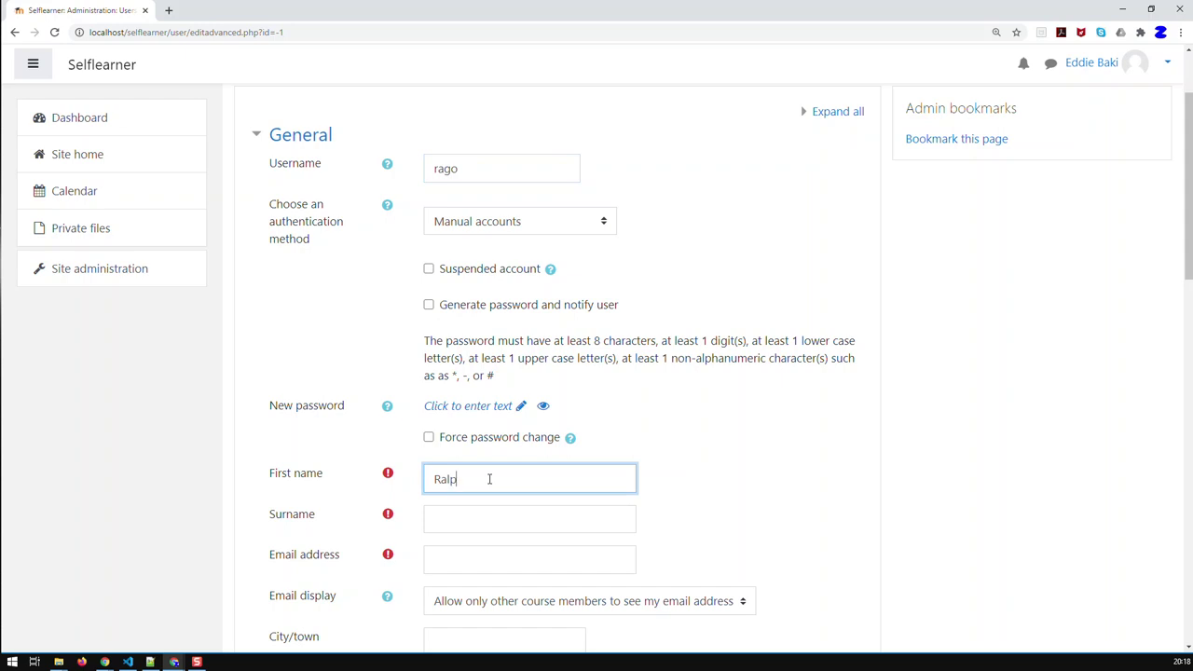
Enter the new user's surname, fixing a typo, and their e-mail address
{"action": "left_click", "coordinate": [453, 522]}
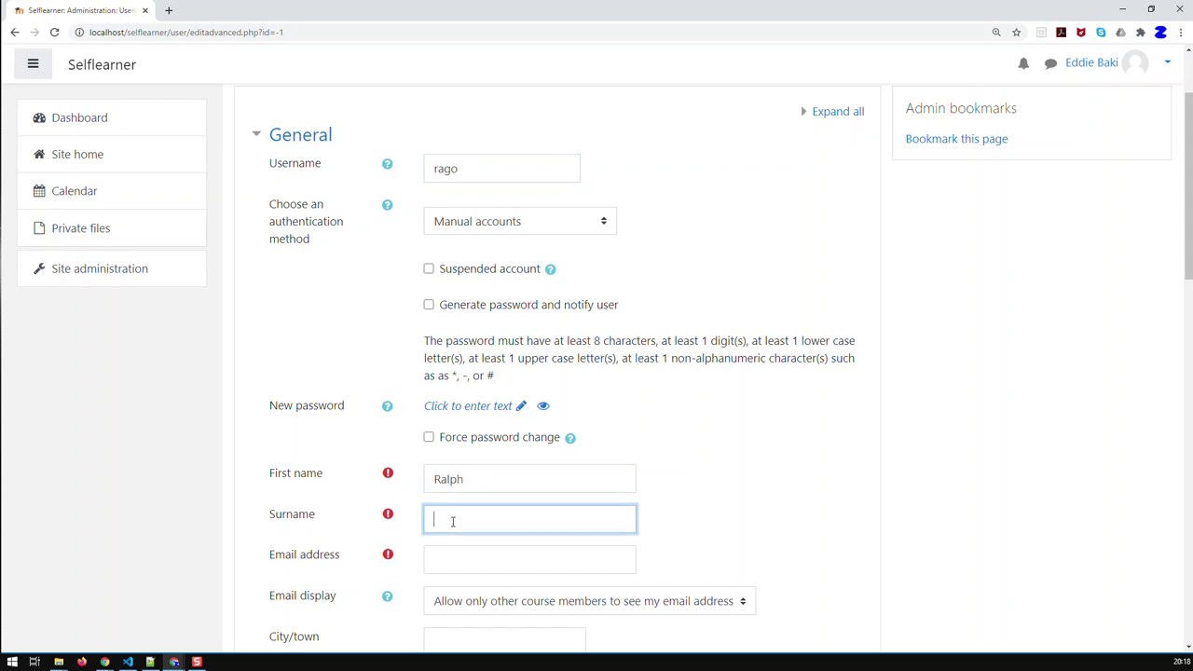
{"action": "scroll", "coordinate": [635, 530], "scroll_direction": "down", "scroll_amount": 1}
{"action": "scroll", "coordinate": [635, 530], "scroll_direction": "down", "scroll_amount": 1}
{"action": "left_click", "coordinate": [532, 436]}
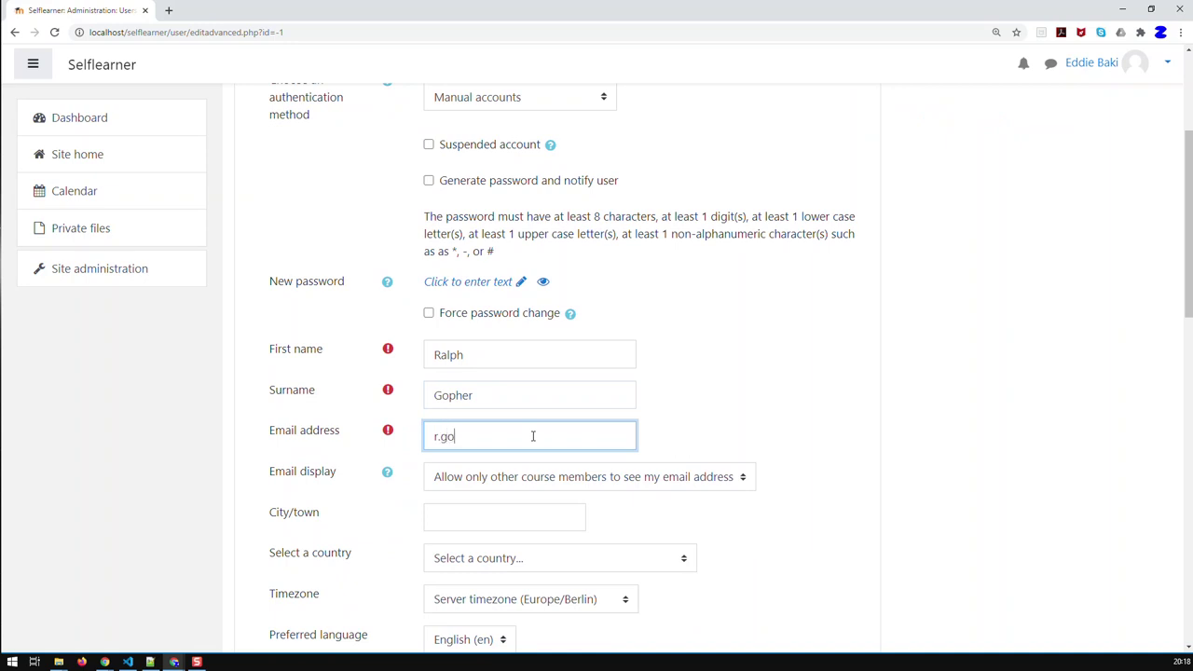
{"action": "scroll", "coordinate": [535, 455], "scroll_direction": "down", "scroll_amount": 3}
{"action": "scroll", "coordinate": [537, 456], "scroll_direction": "up", "scroll_amount": 2}
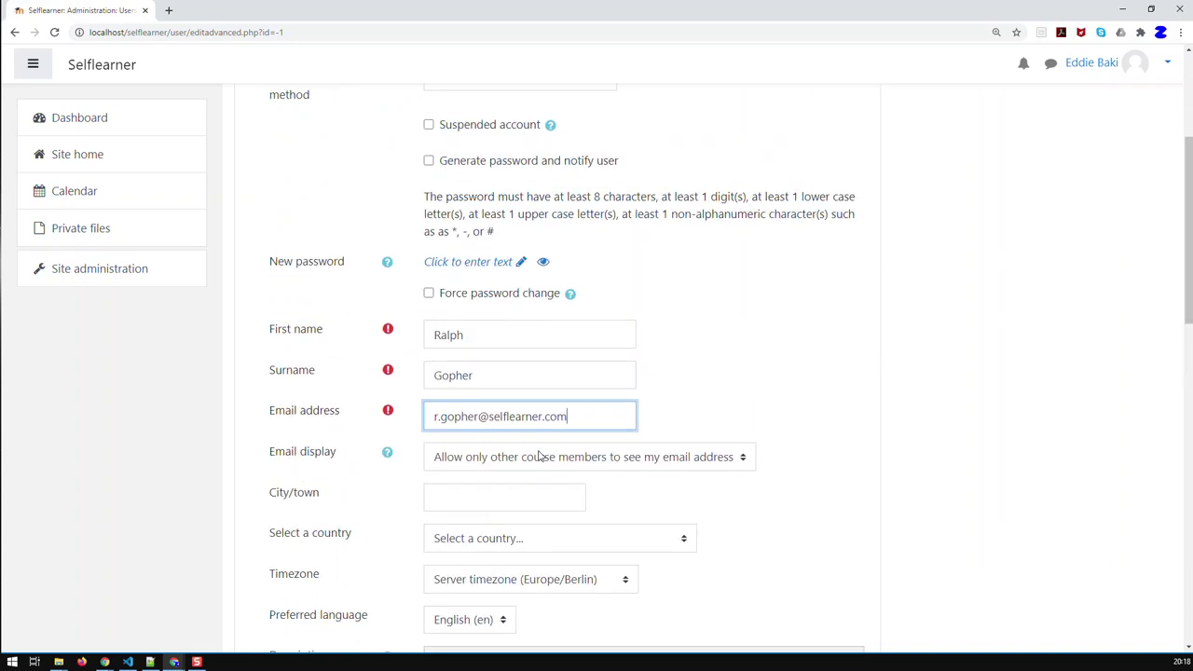
{"action": "scroll", "coordinate": [537, 456], "scroll_direction": "up", "scroll_amount": 1}
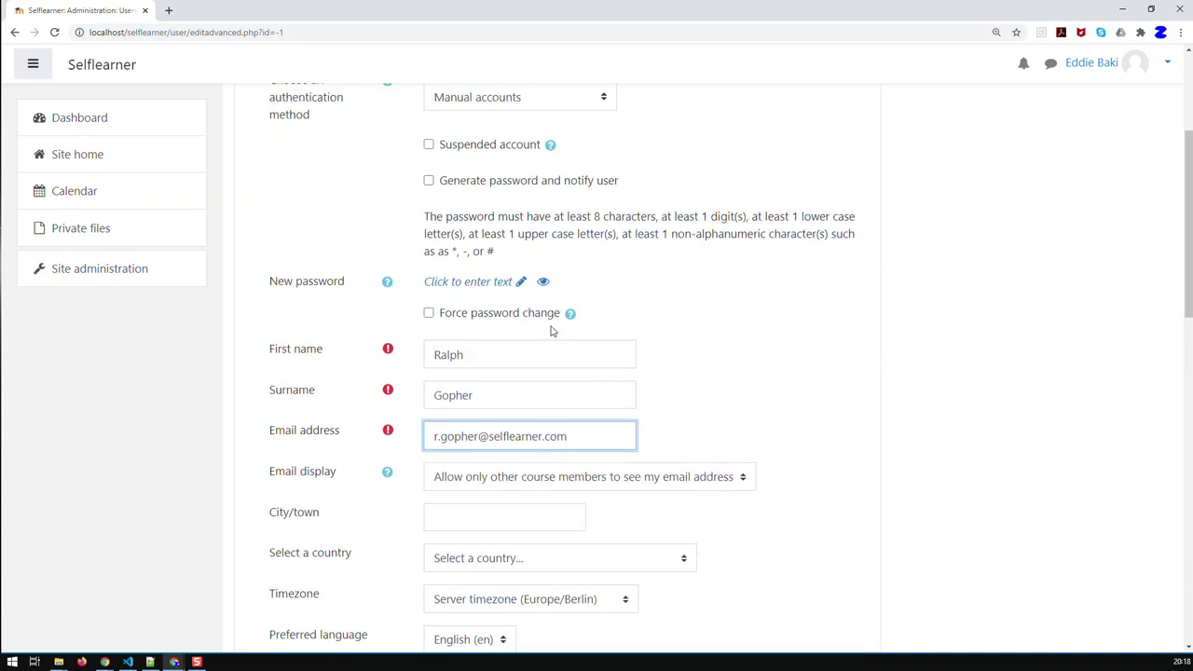
Set the new user's password and enable Force password change
{"action": "left_click", "coordinate": [496, 286]}
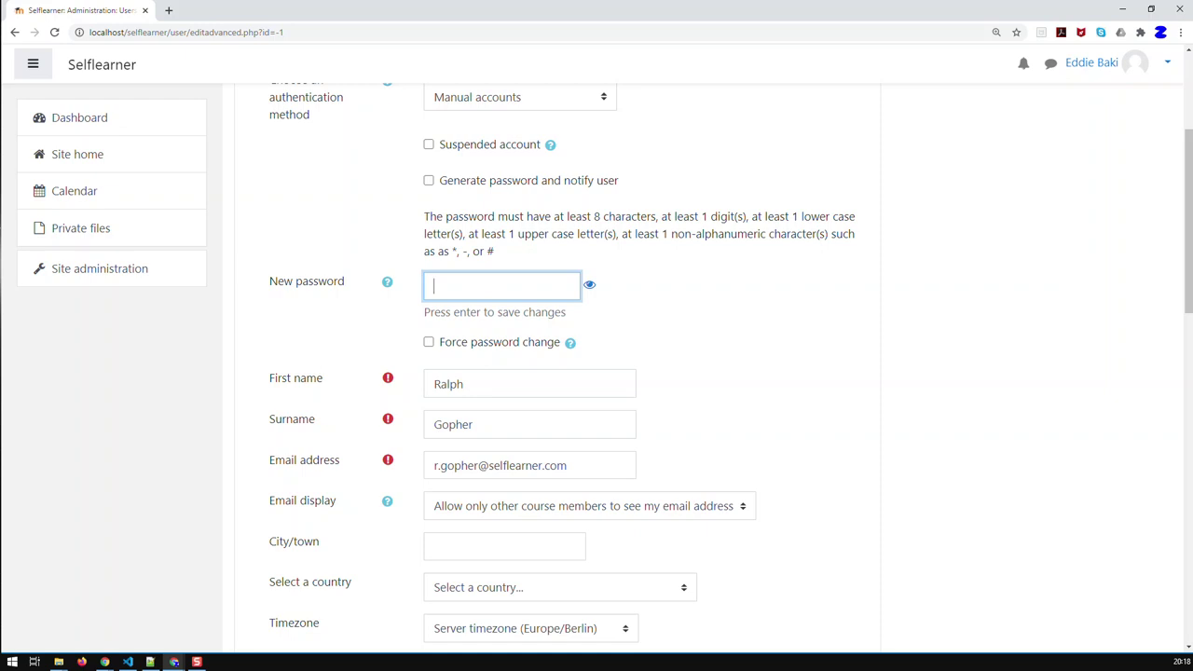
{"action": "type", "text": "Passw0rd"}
{"action": "key", "text": "BackSpace"}
{"action": "key", "text": "BackSpace"}
{"action": "key", "text": "BackSpace"}
{"action": "key", "text": "BackSpace"}
{"action": "key", "text": "BackSpace"}
{"action": "key", "text": "BackSpace"}
{"action": "key", "text": "BackSpace"}
{"action": "key", "text": "BackSpace"}
{"action": "type", "text": "Passw0rd!123"}
{"action": "key", "text": "Return"}
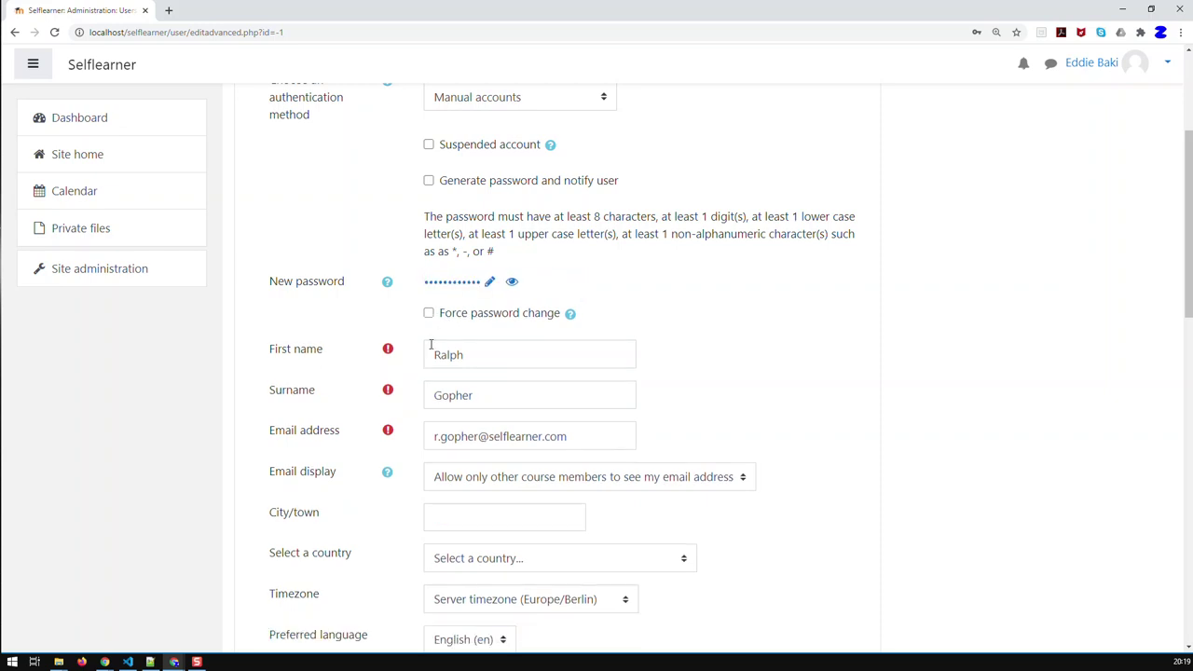
{"action": "left_click", "coordinate": [429, 313]}
Reveal the password and correct a wrong letter in it
{"action": "left_click", "coordinate": [511, 281]}
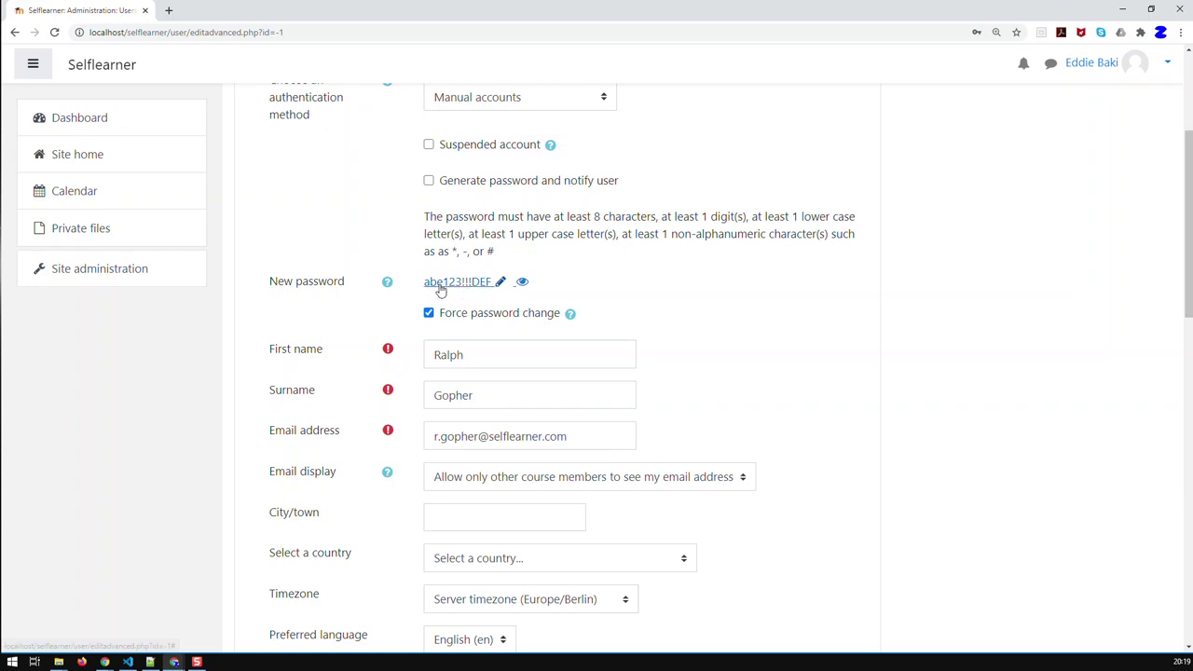
{"action": "left_click", "coordinate": [501, 283]}
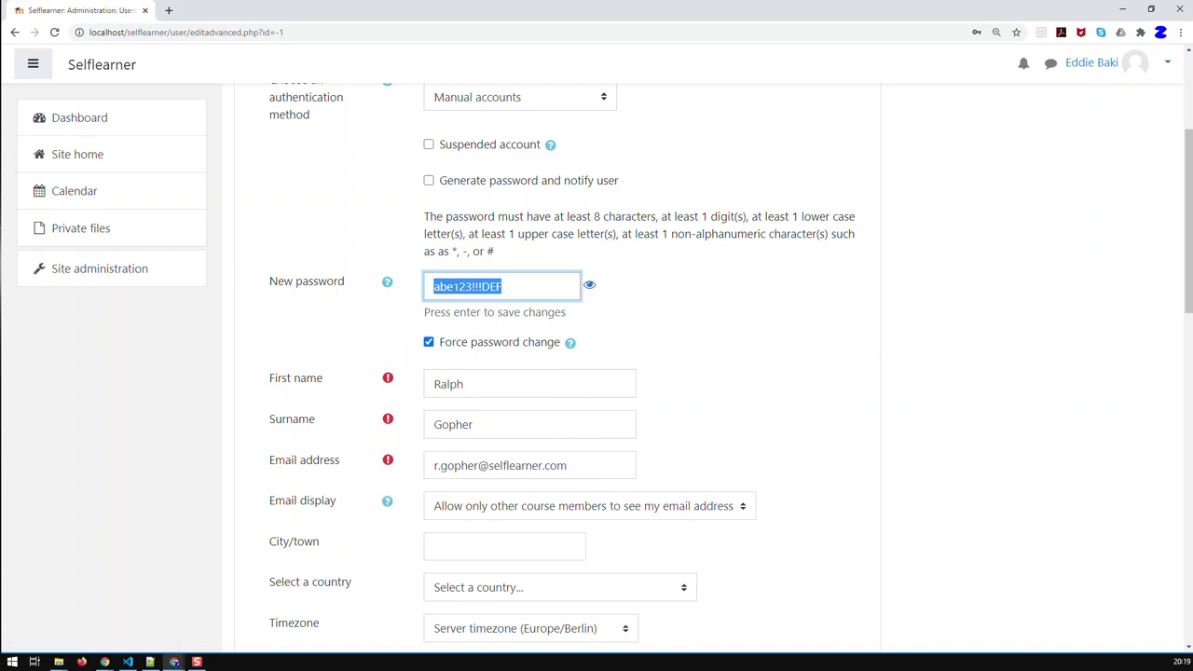
{"action": "left_click", "coordinate": [452, 288]}
{"action": "key", "text": "BackSpace"}
{"action": "type", "text": "c"}
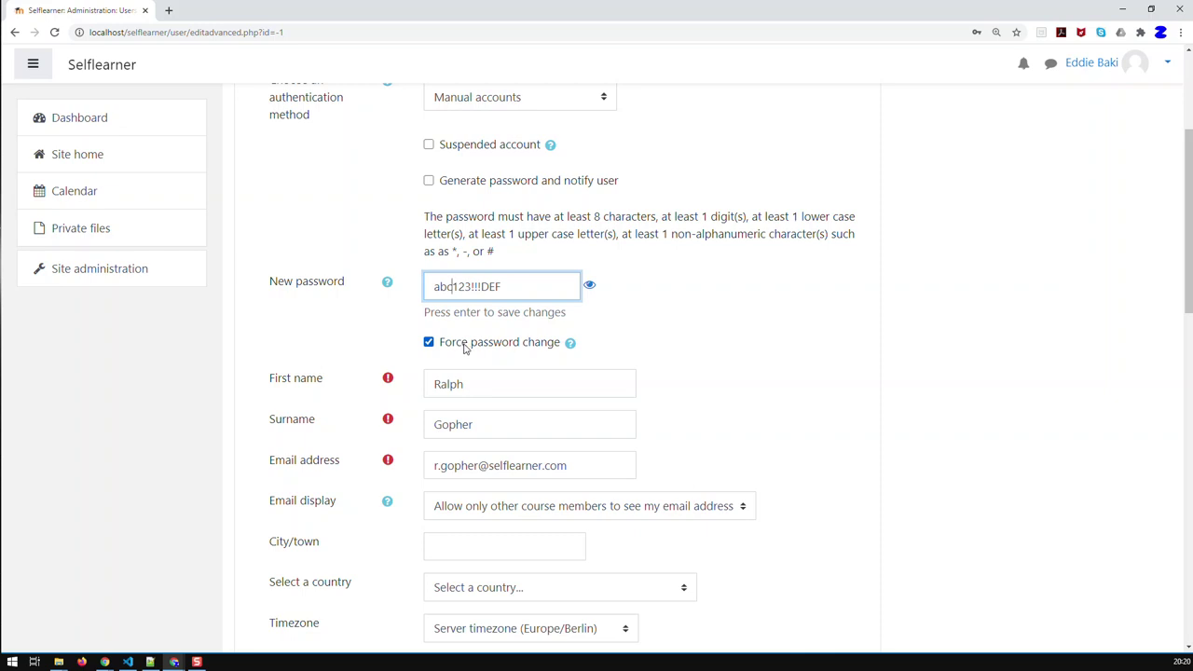
Create the new user account from the bottom of the completed form
{"action": "scroll", "coordinate": [485, 373], "scroll_direction": "down", "scroll_amount": 1}
{"action": "scroll", "coordinate": [500, 370], "scroll_direction": "up", "scroll_amount": 1}
{"action": "scroll", "coordinate": [605, 374], "scroll_direction": "down", "scroll_amount": 2}
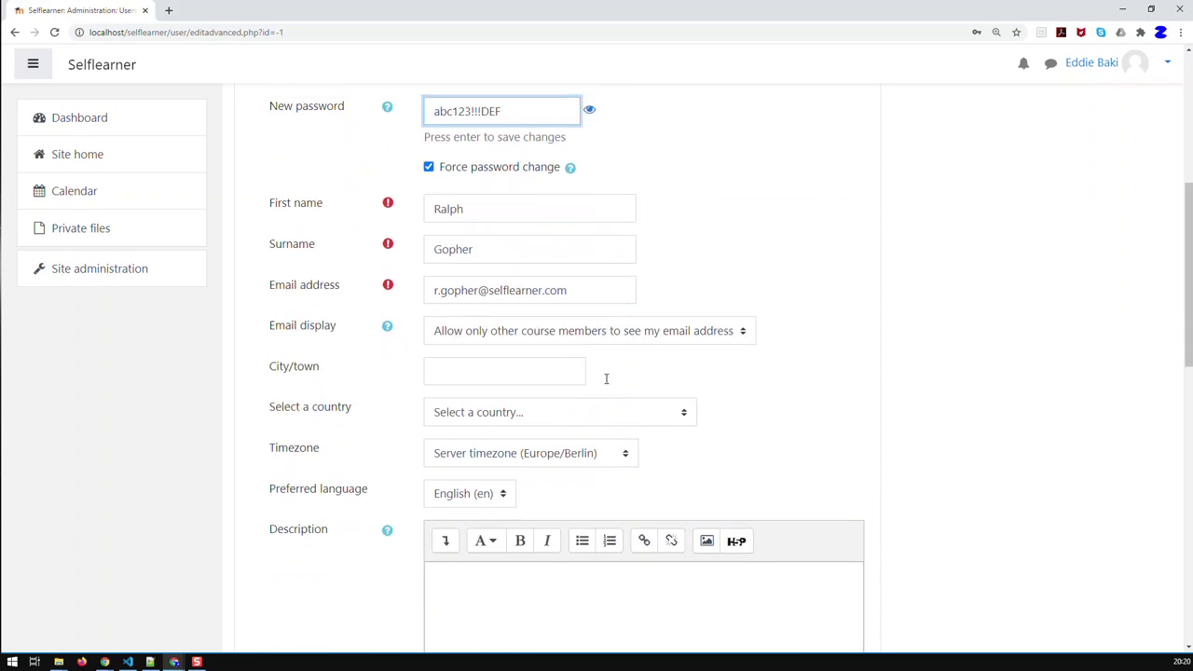
{"action": "scroll", "coordinate": [438, 271], "scroll_direction": "down", "scroll_amount": 1}
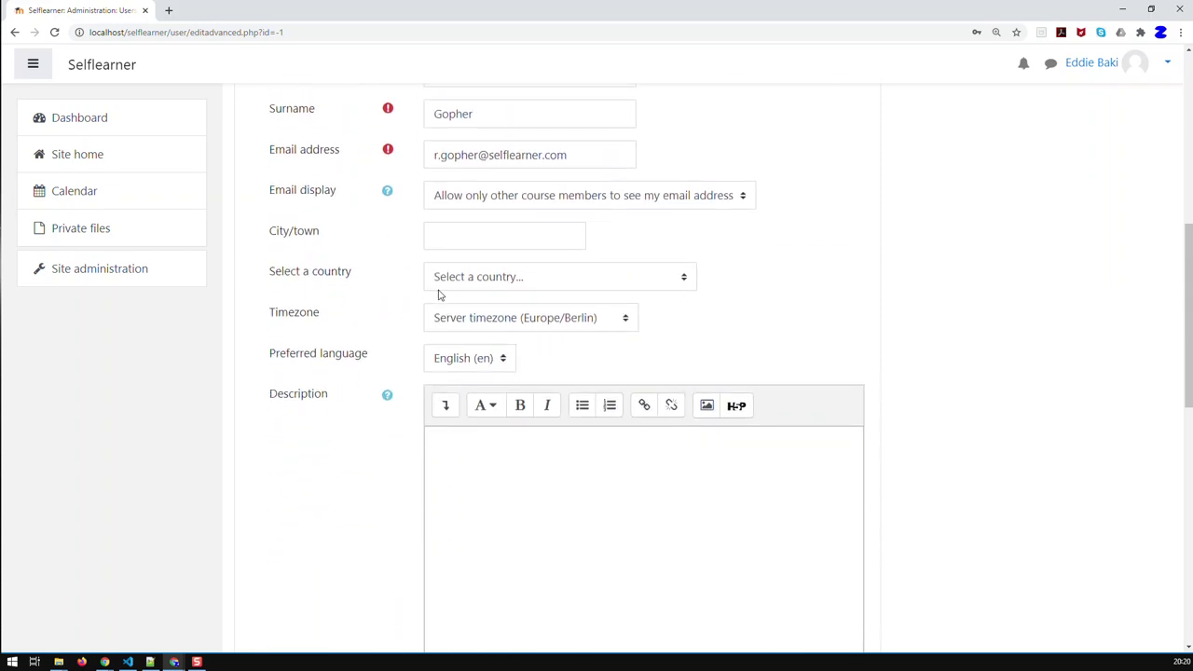
{"action": "scroll", "coordinate": [450, 331], "scroll_direction": "down", "scroll_amount": 1}
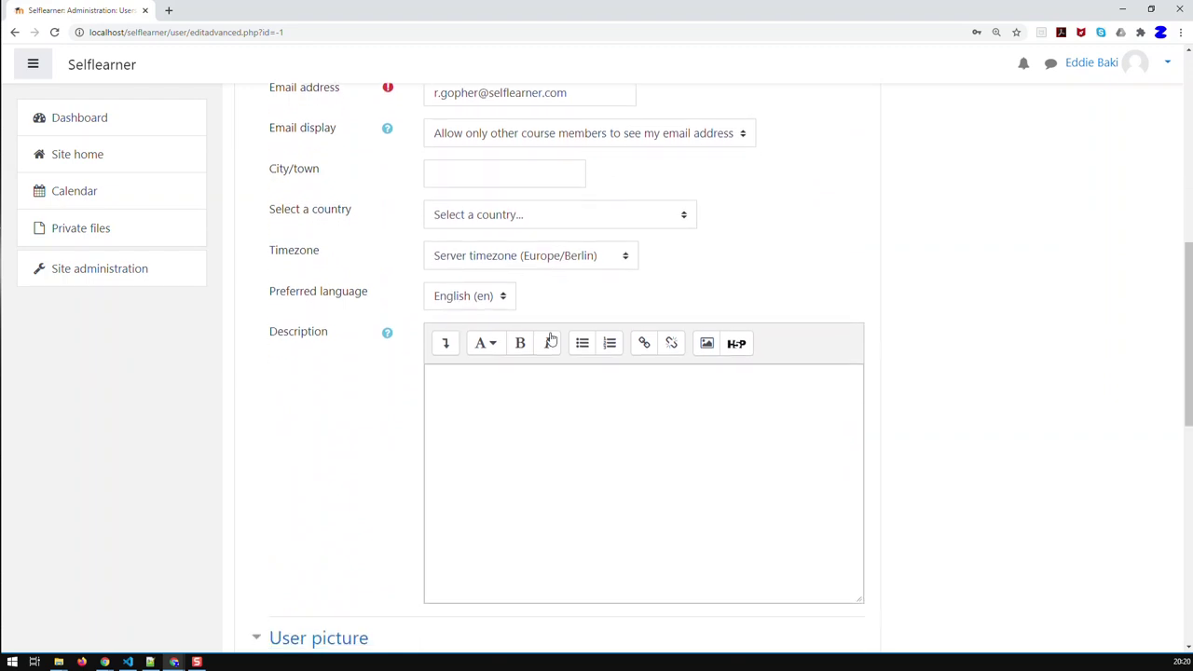
{"action": "scroll", "coordinate": [551, 338], "scroll_direction": "up", "scroll_amount": 1}
{"action": "scroll", "coordinate": [516, 414], "scroll_direction": "down", "scroll_amount": 3}
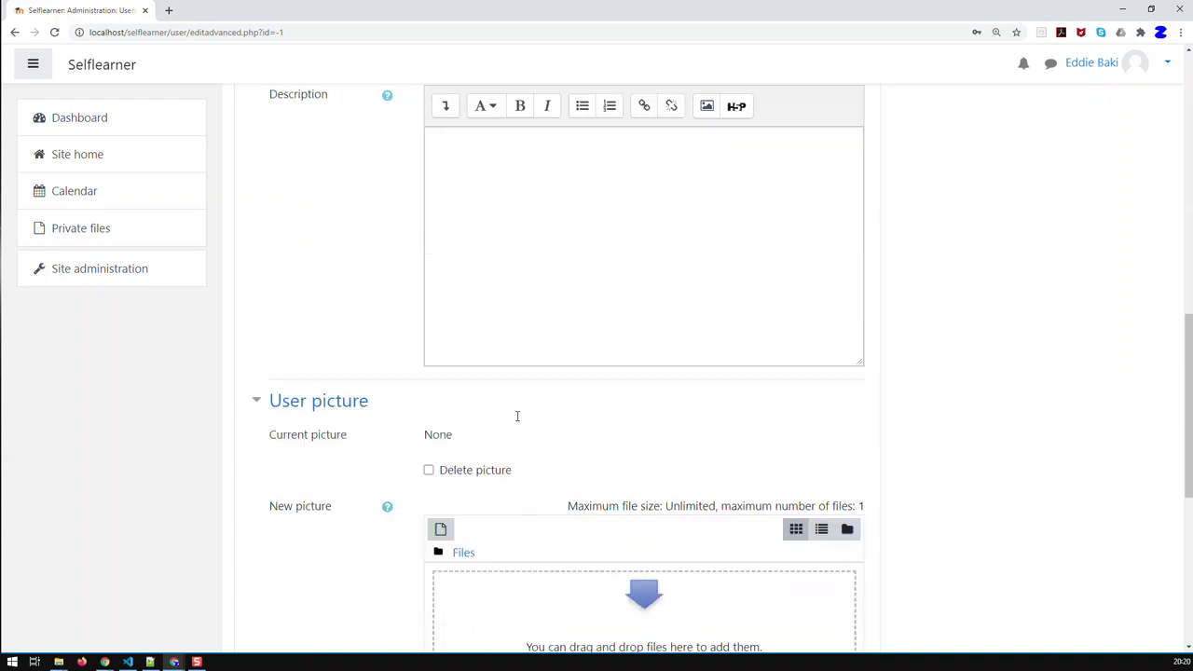
{"action": "scroll", "coordinate": [518, 421], "scroll_direction": "down", "scroll_amount": 5}
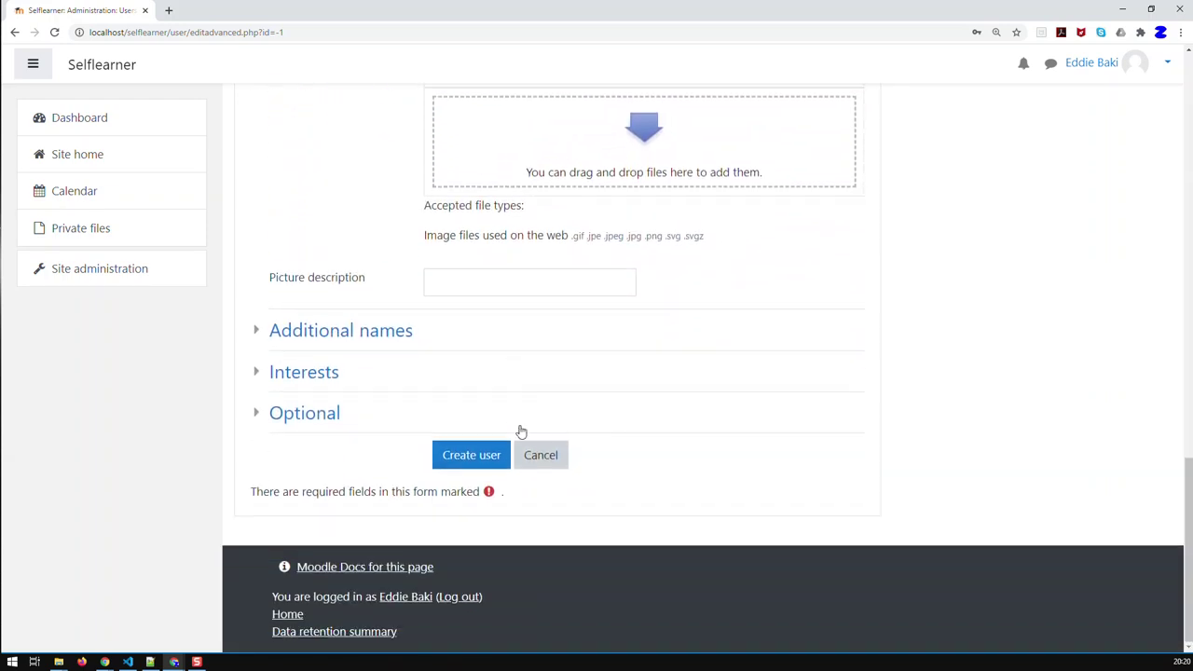
{"action": "left_click", "coordinate": [495, 457]}
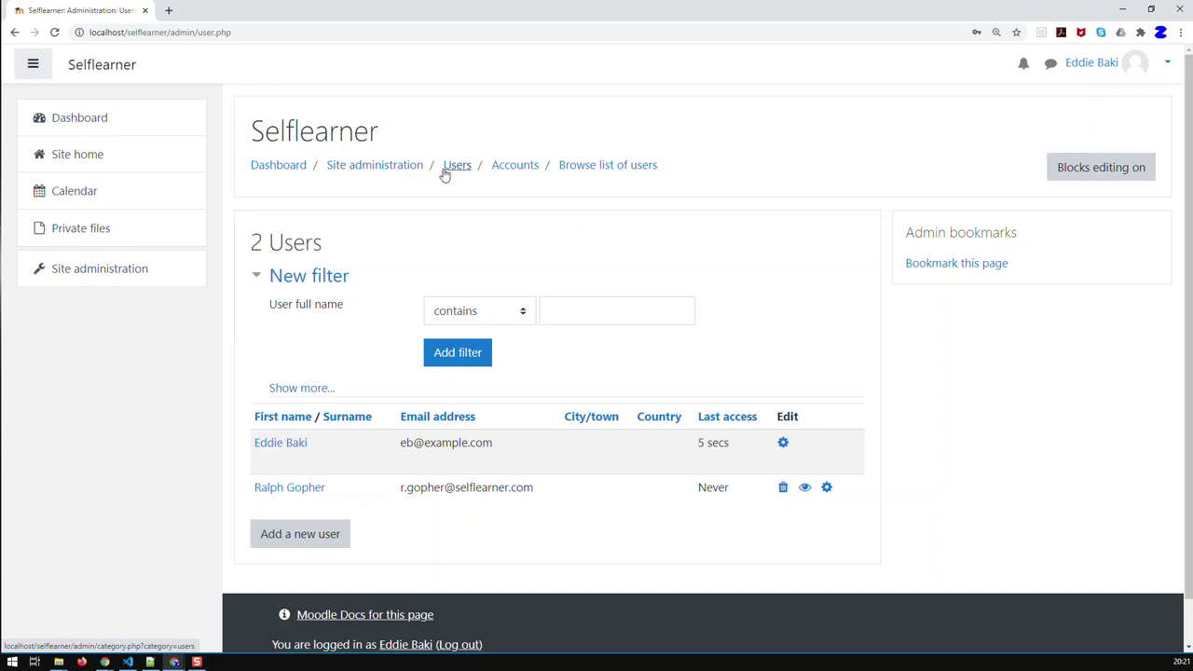
Return to Site administration > Users and open the Upload users page
{"action": "left_click", "coordinate": [403, 174]}
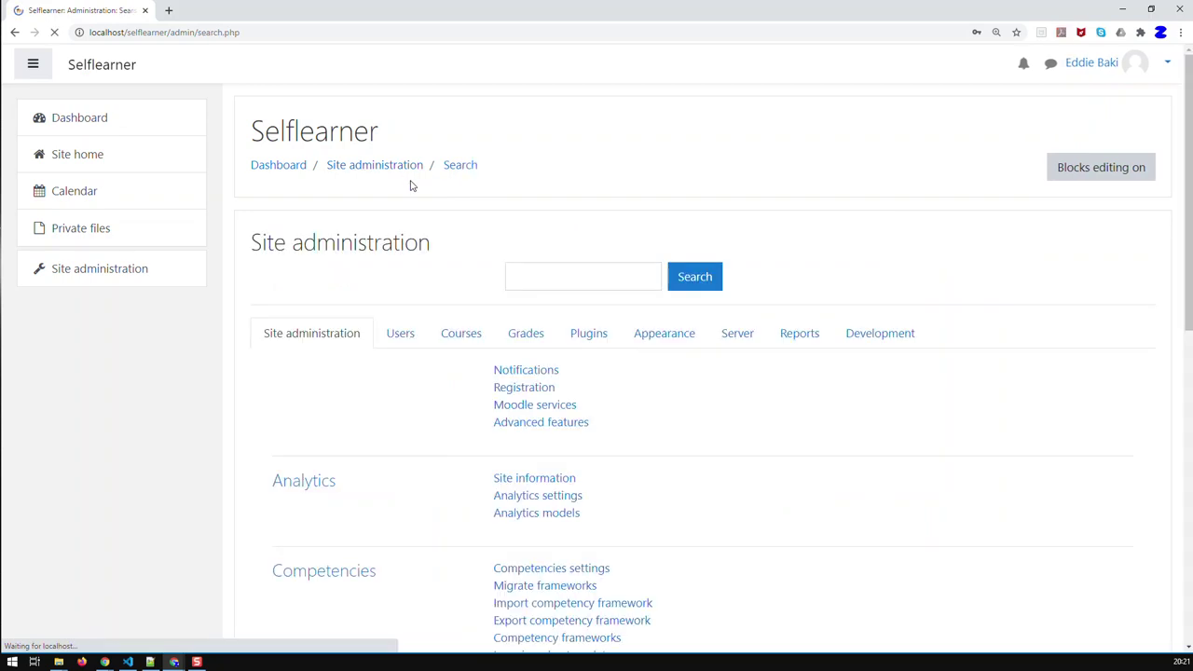
{"action": "left_click", "coordinate": [401, 335]}
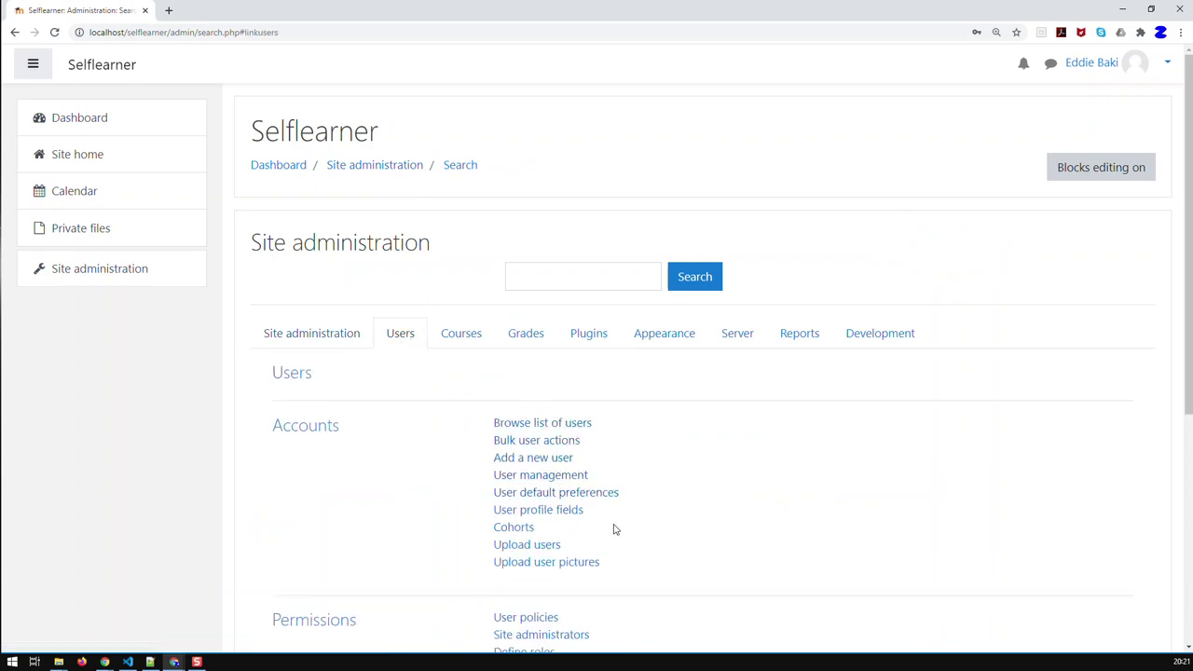
{"action": "scroll", "coordinate": [612, 529], "scroll_direction": "down", "scroll_amount": 1}
{"action": "left_click", "coordinate": [527, 486]}
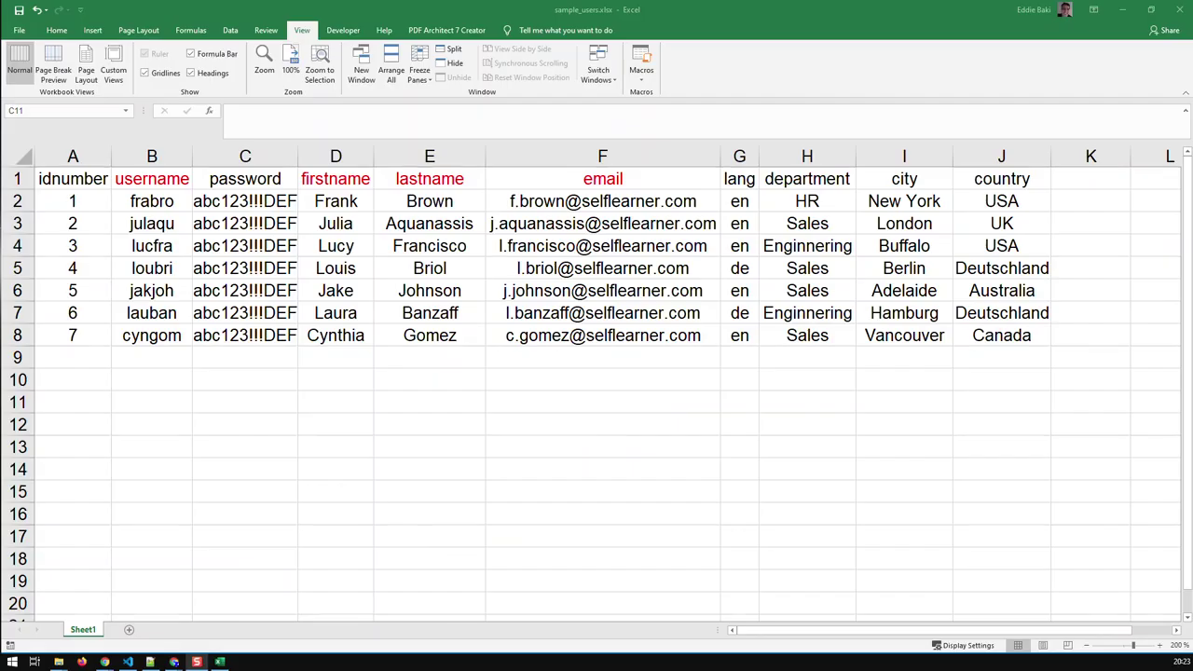
In sample_users.xlsx, inspect the LOWER(LEFT(...)) email formula in cell F2
{"action": "left_click", "coordinate": [248, 407]}
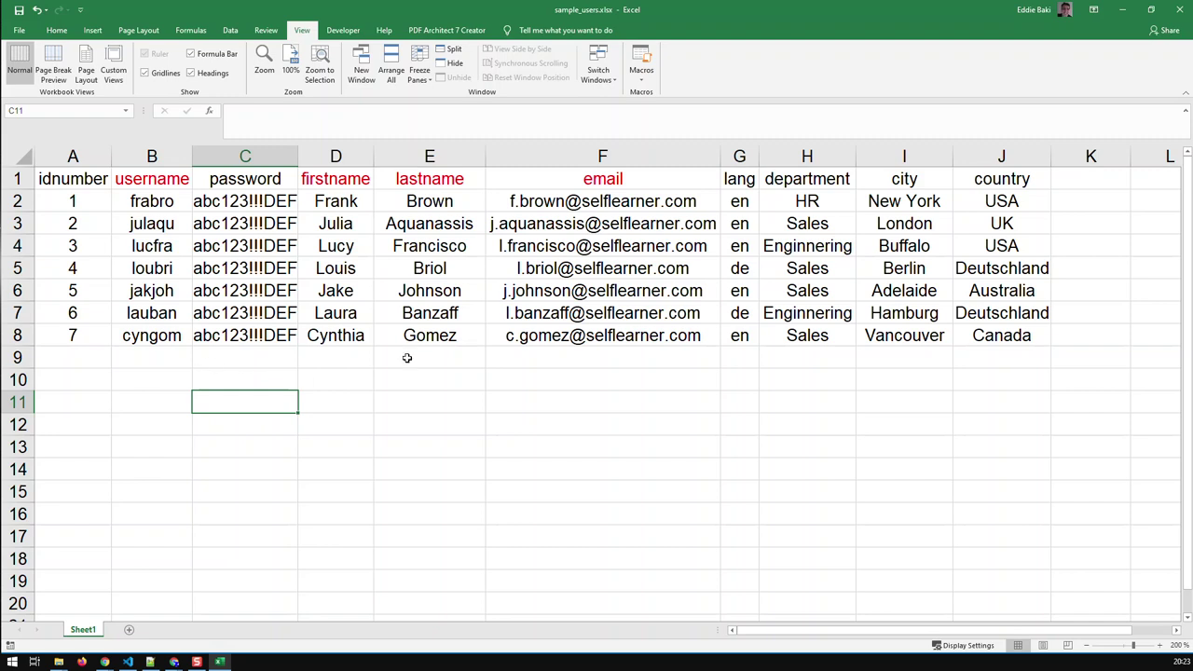
{"action": "left_click", "coordinate": [575, 205]}
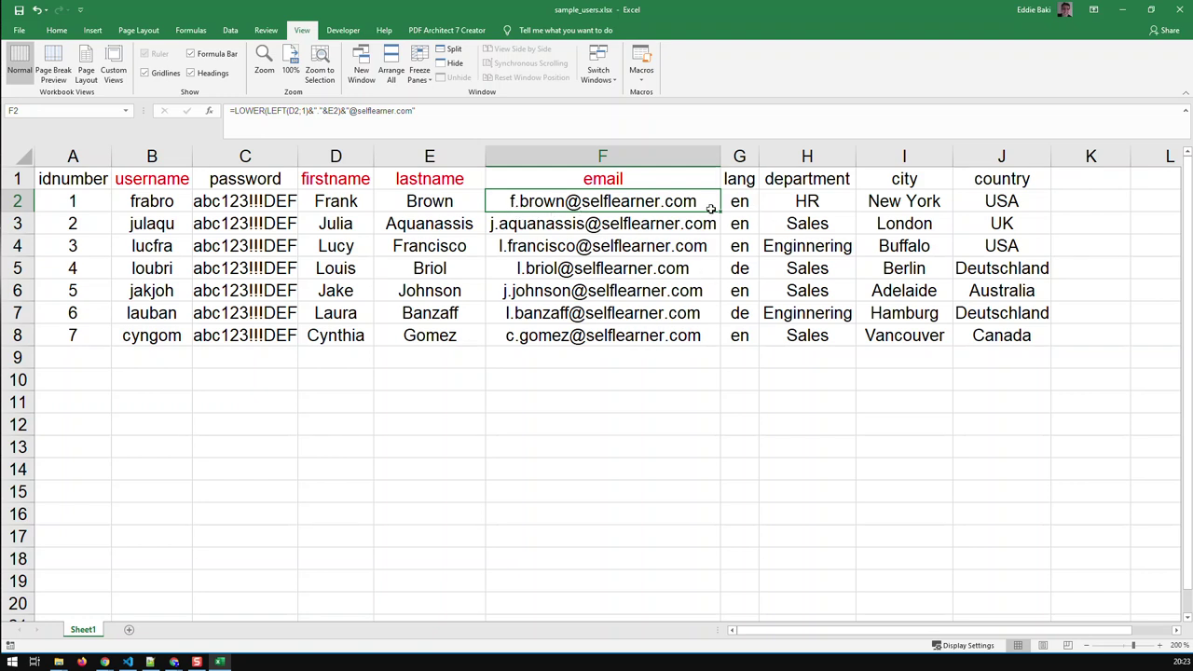
{"action": "left_click", "coordinate": [740, 269]}
{"action": "left_click", "coordinate": [745, 313]}
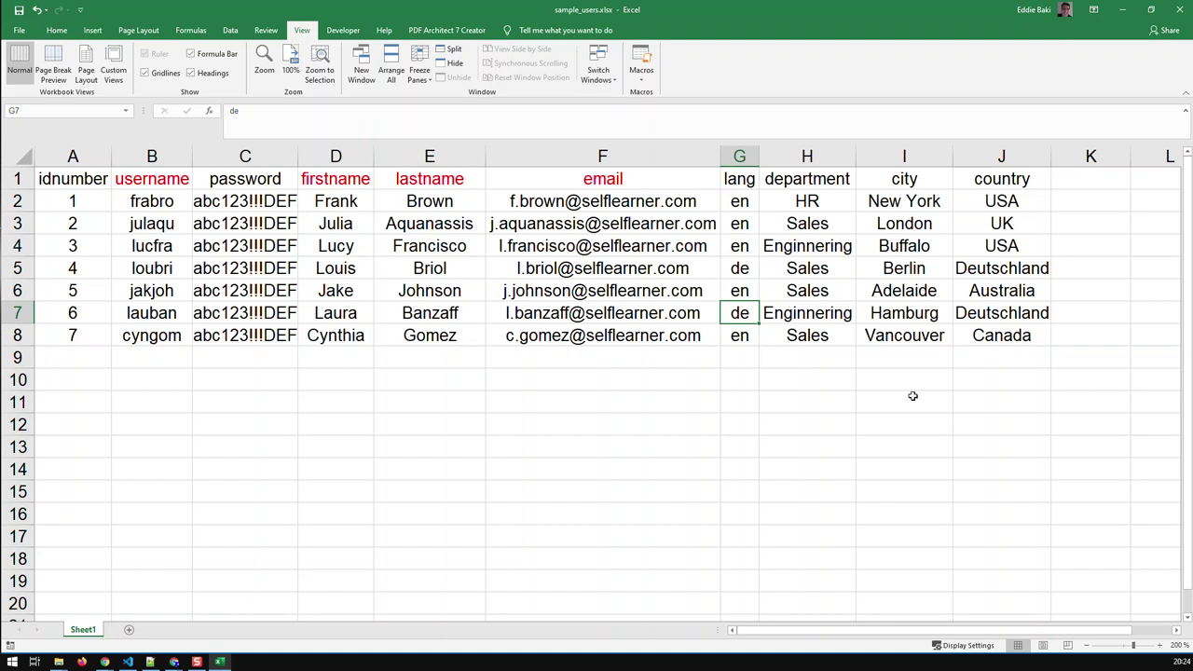
{"action": "left_click", "coordinate": [743, 416]}
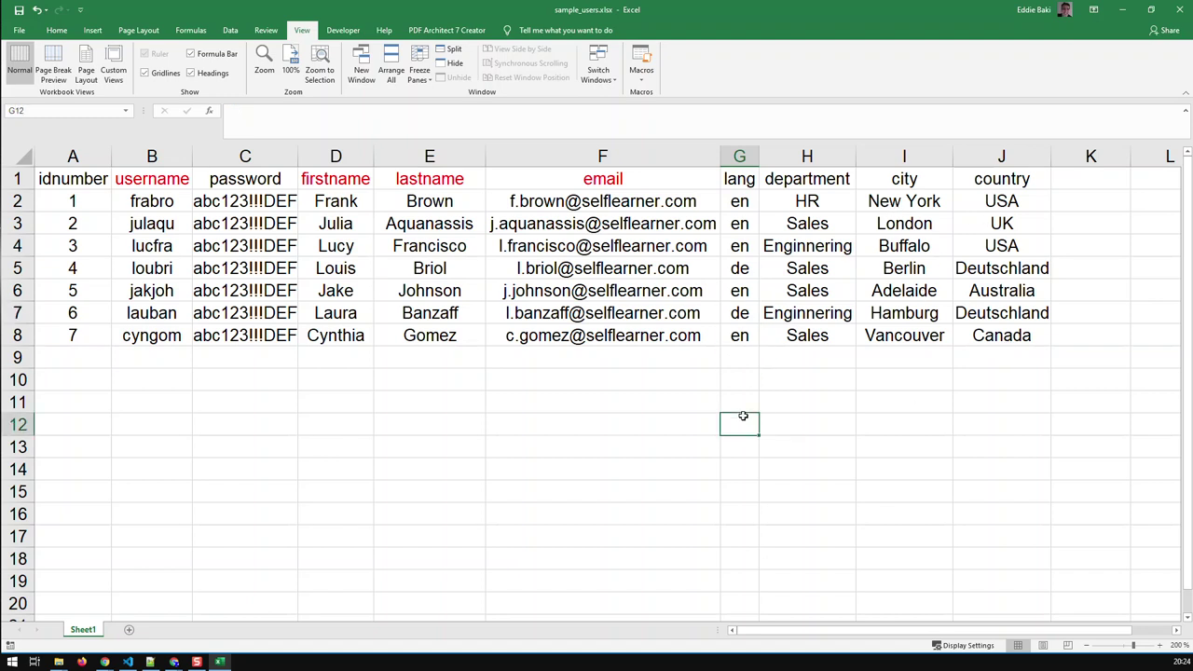
{"action": "left_click", "coordinate": [656, 392]}
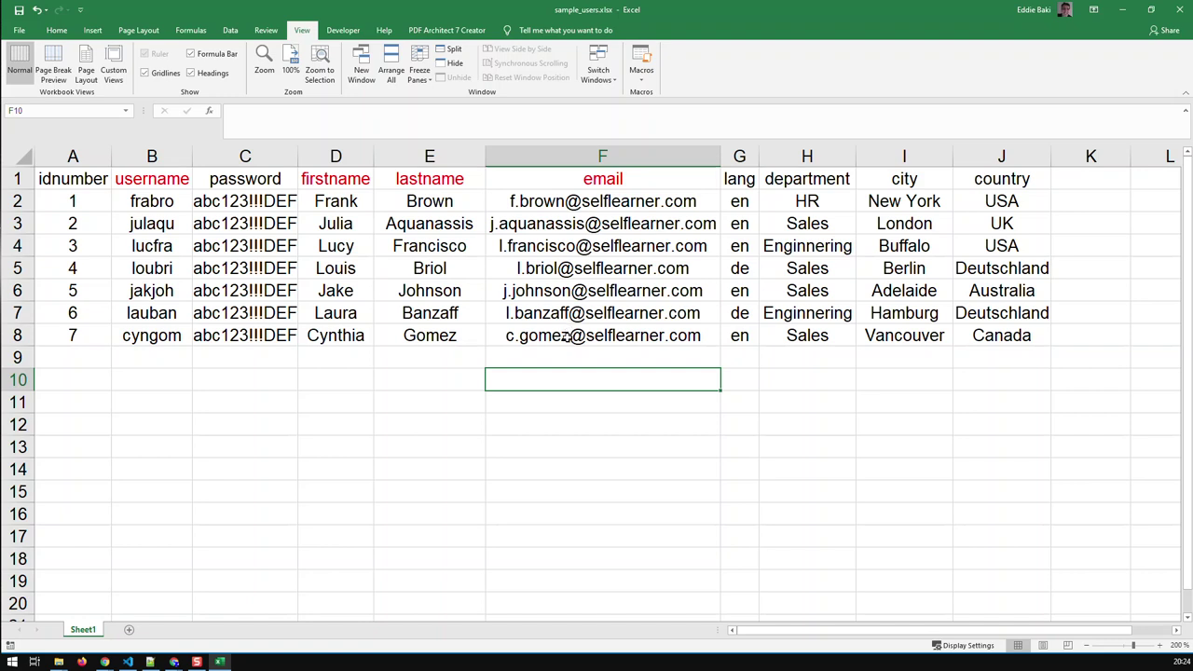
{"action": "left_click", "coordinate": [226, 199]}
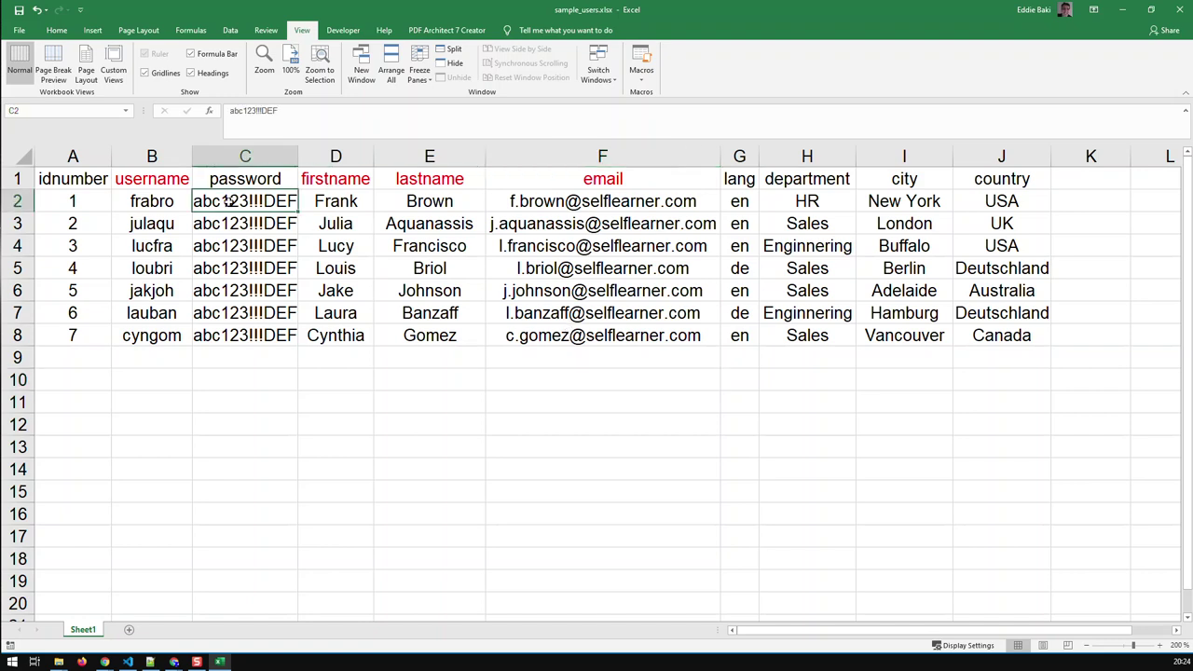
{"action": "left_click", "coordinate": [537, 205]}
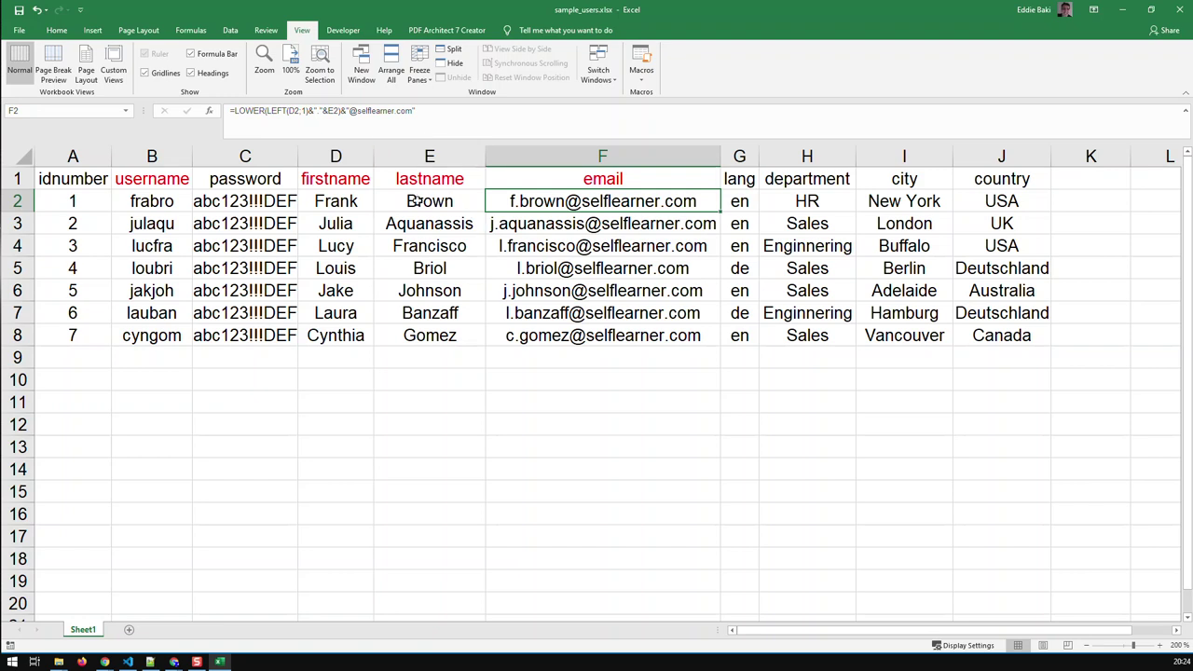
{"action": "left_click", "coordinate": [547, 401]}
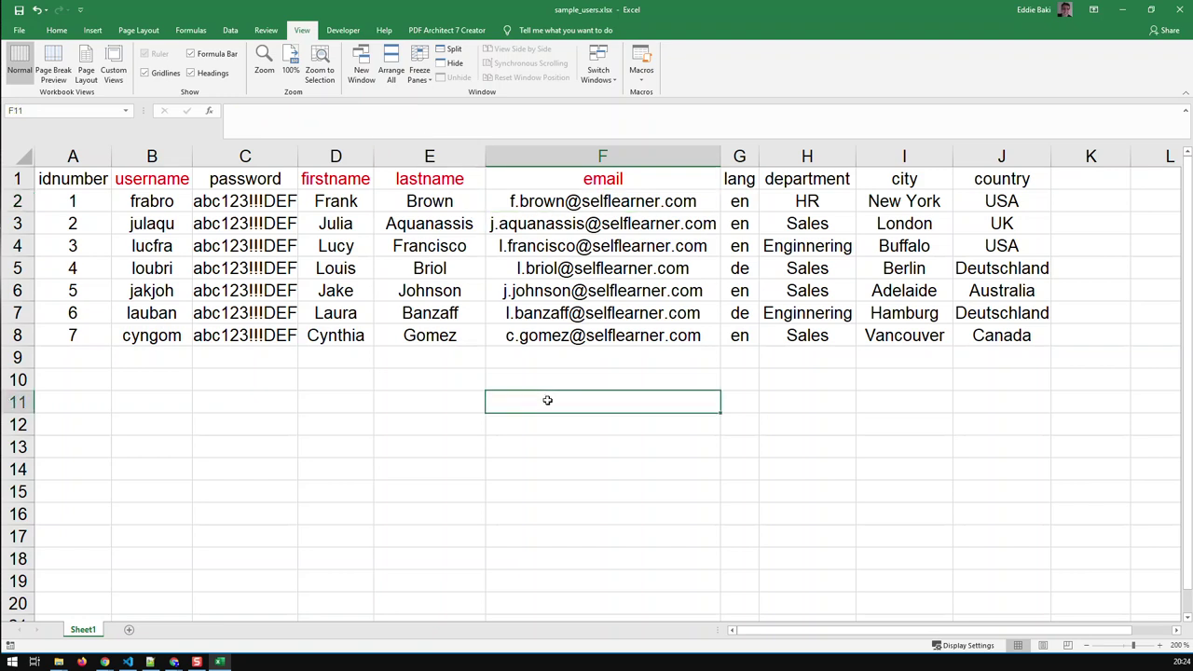
{"action": "left_click", "coordinate": [667, 357]}
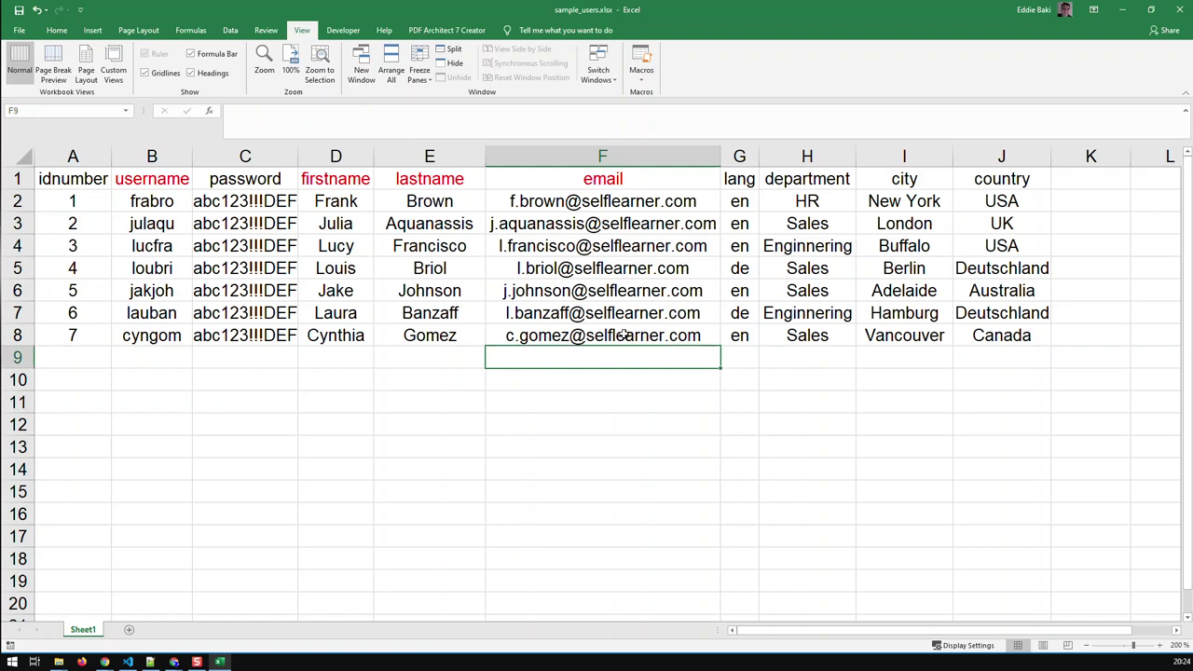
Leave Excel's File backstage and return to Moodle's Upload users page
{"action": "left_click", "coordinate": [20, 35]}
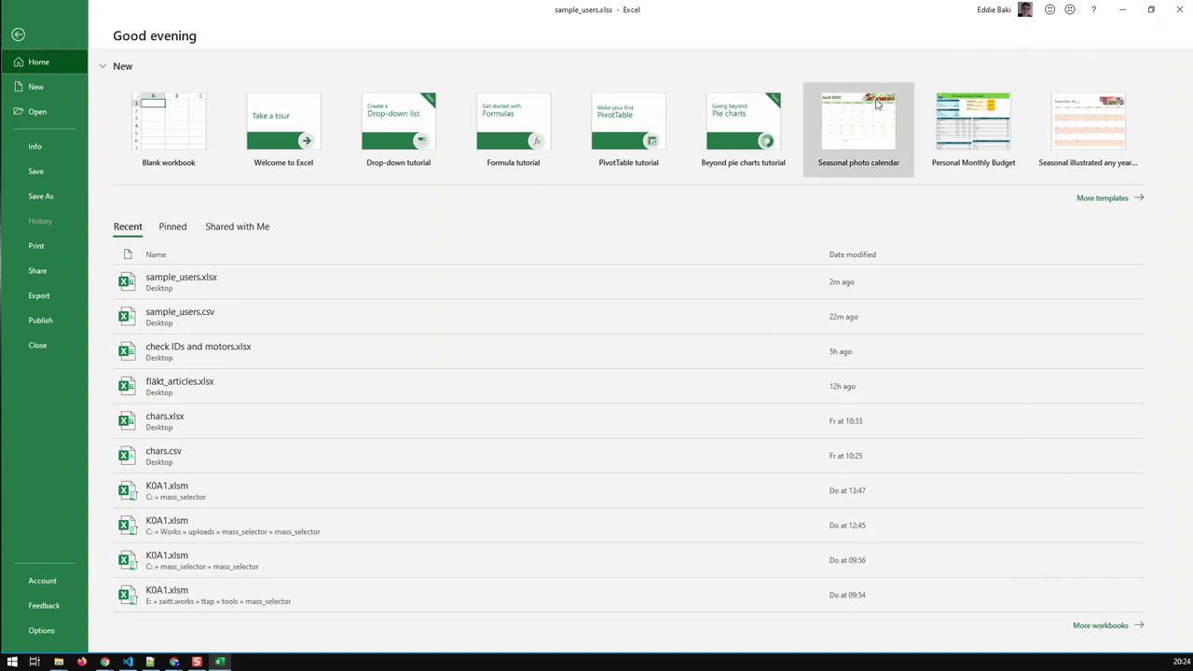
{"action": "left_click", "coordinate": [19, 37]}
{"action": "left_click", "coordinate": [267, 373]}
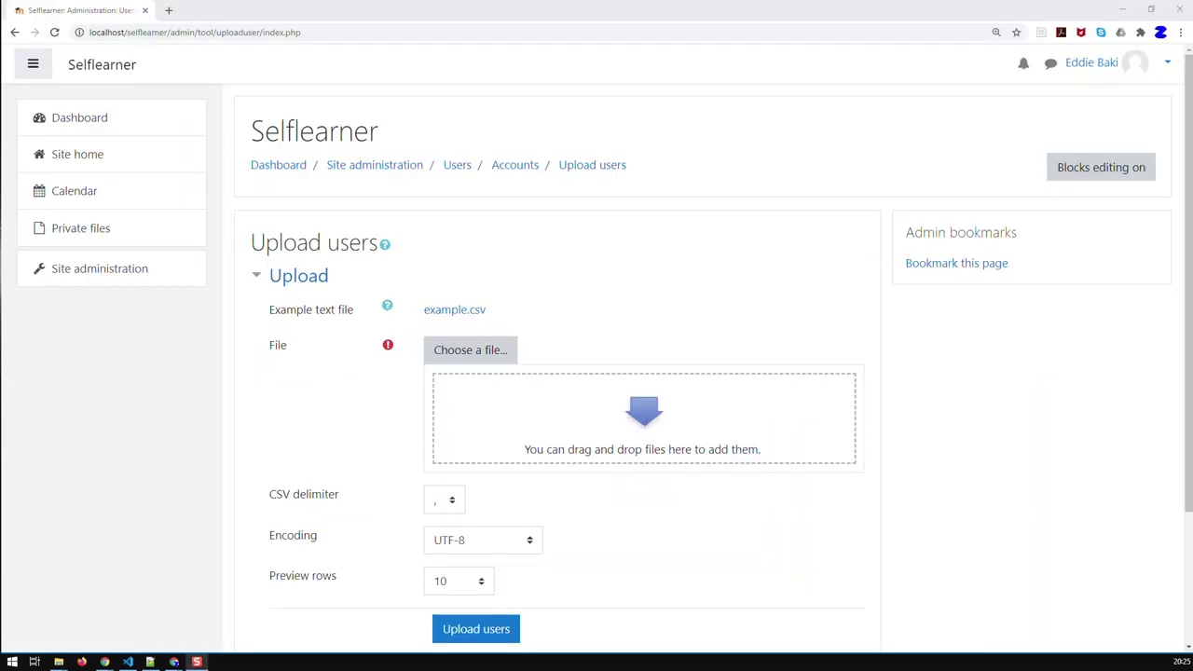
Upload sample_users.csv from the Desktop, saving it as new_users.csv
{"action": "left_click_drag", "start_coordinate": [544, 541], "coordinate": [0, 409]}
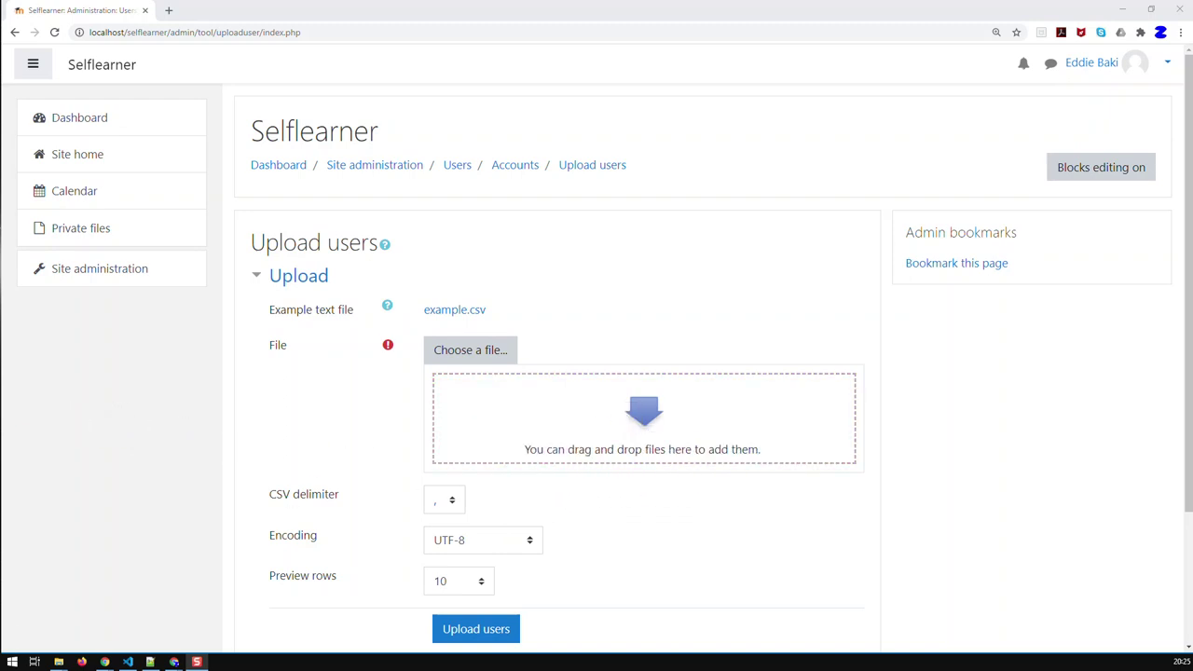
{"action": "left_click", "coordinate": [485, 349]}
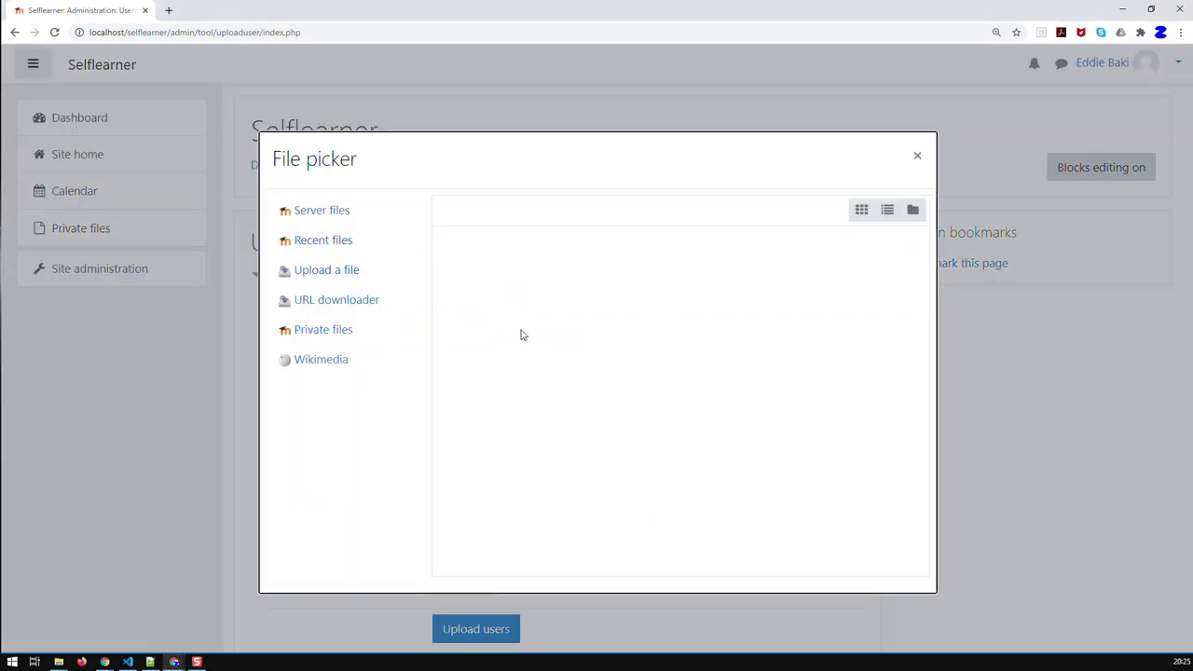
{"action": "left_click", "coordinate": [506, 356]}
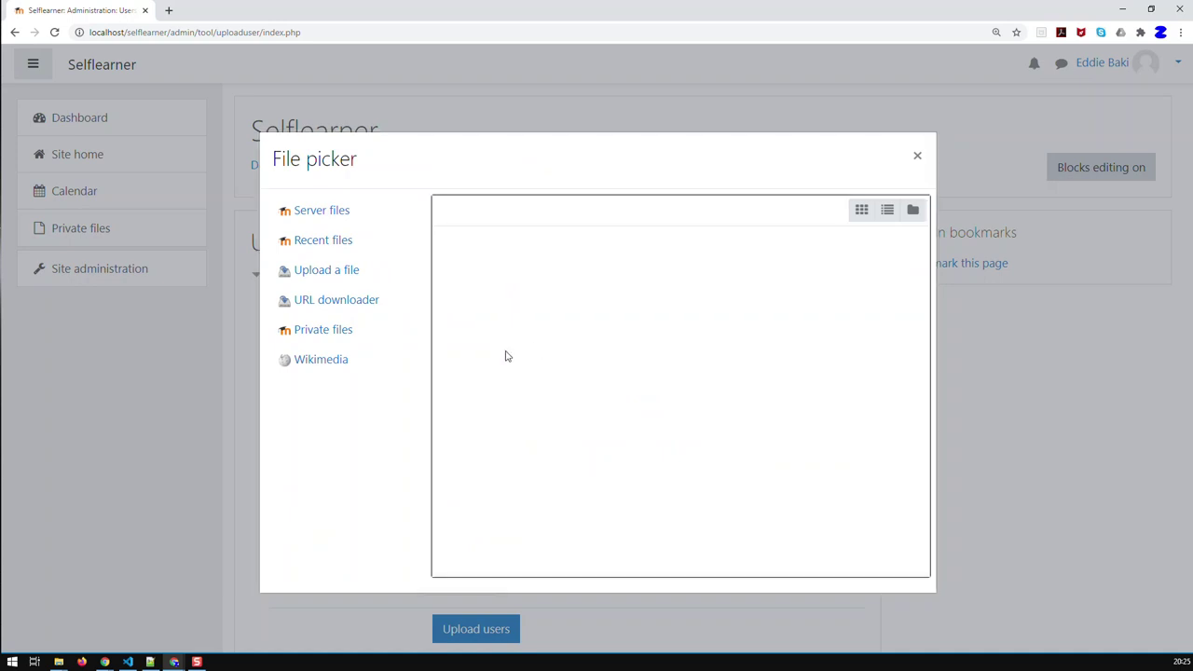
{"action": "left_click", "coordinate": [326, 269]}
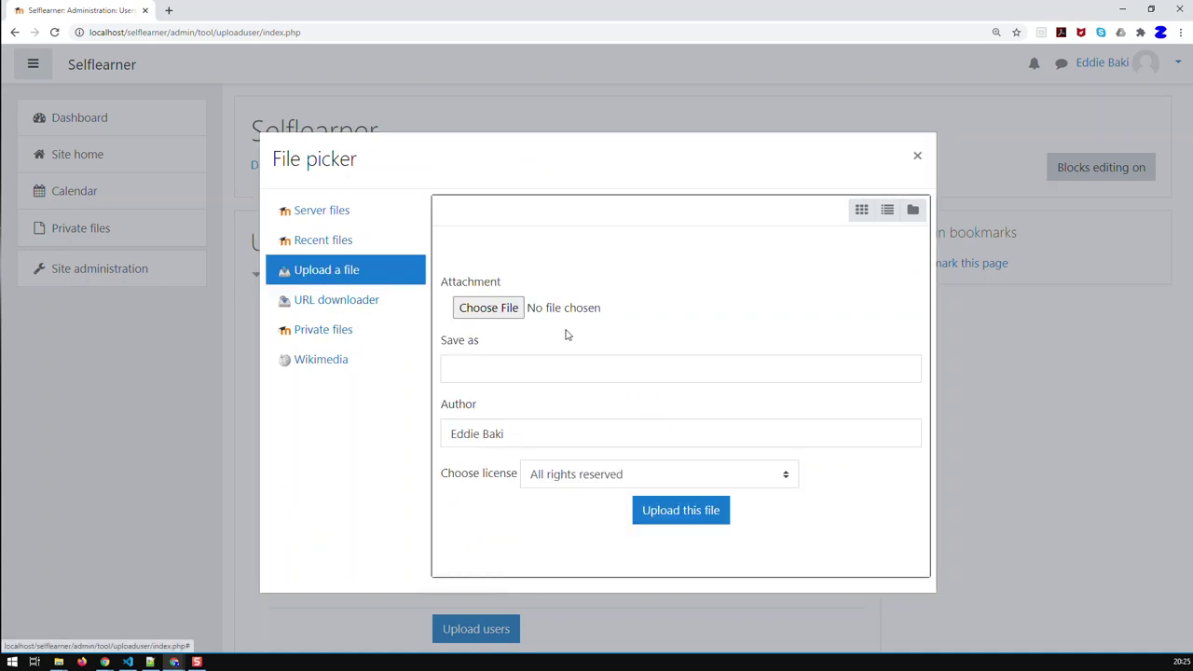
{"action": "left_click", "coordinate": [487, 317]}
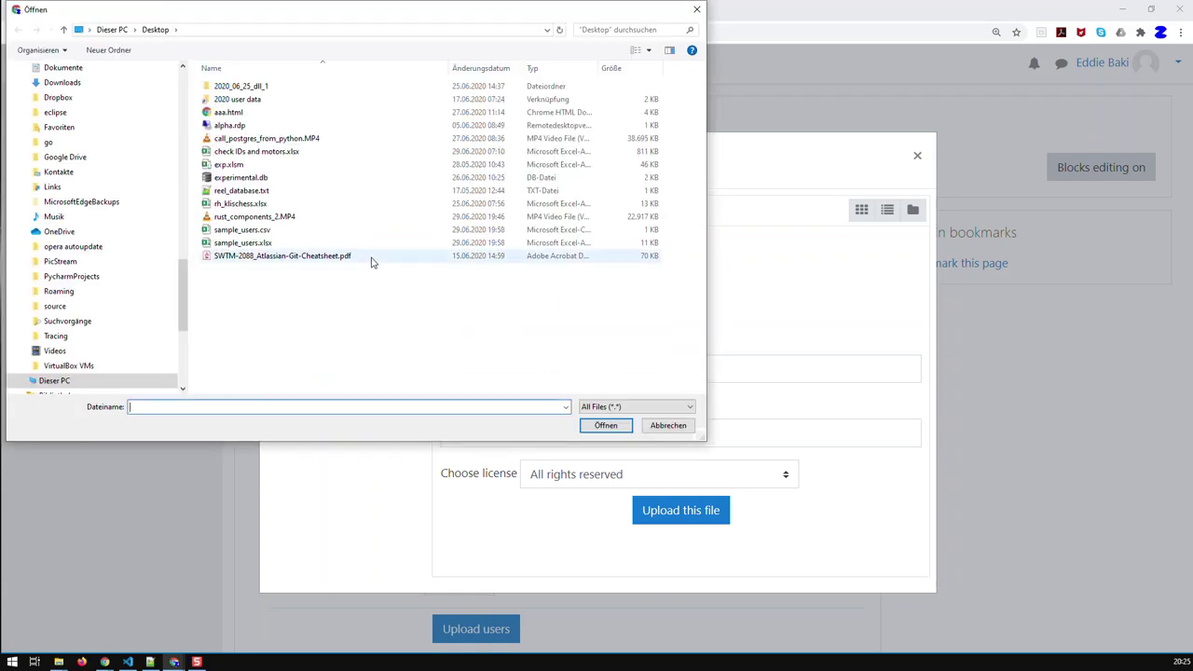
{"action": "left_click", "coordinate": [271, 231]}
{"action": "left_click", "coordinate": [606, 426]}
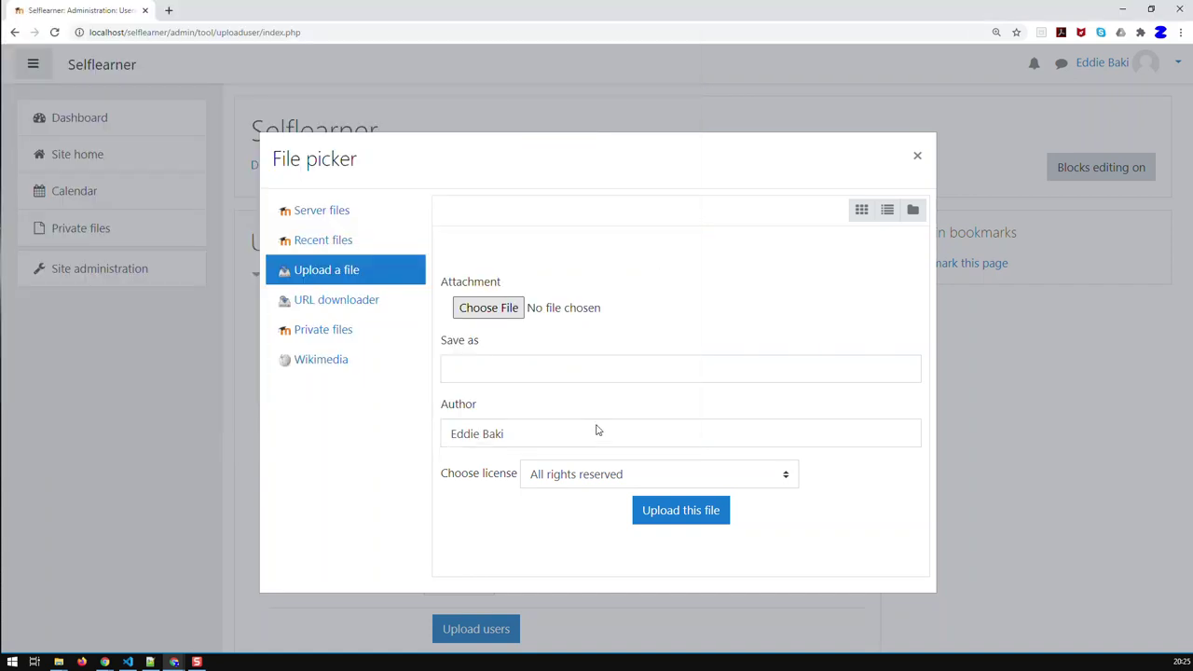
{"action": "left_click", "coordinate": [580, 371]}
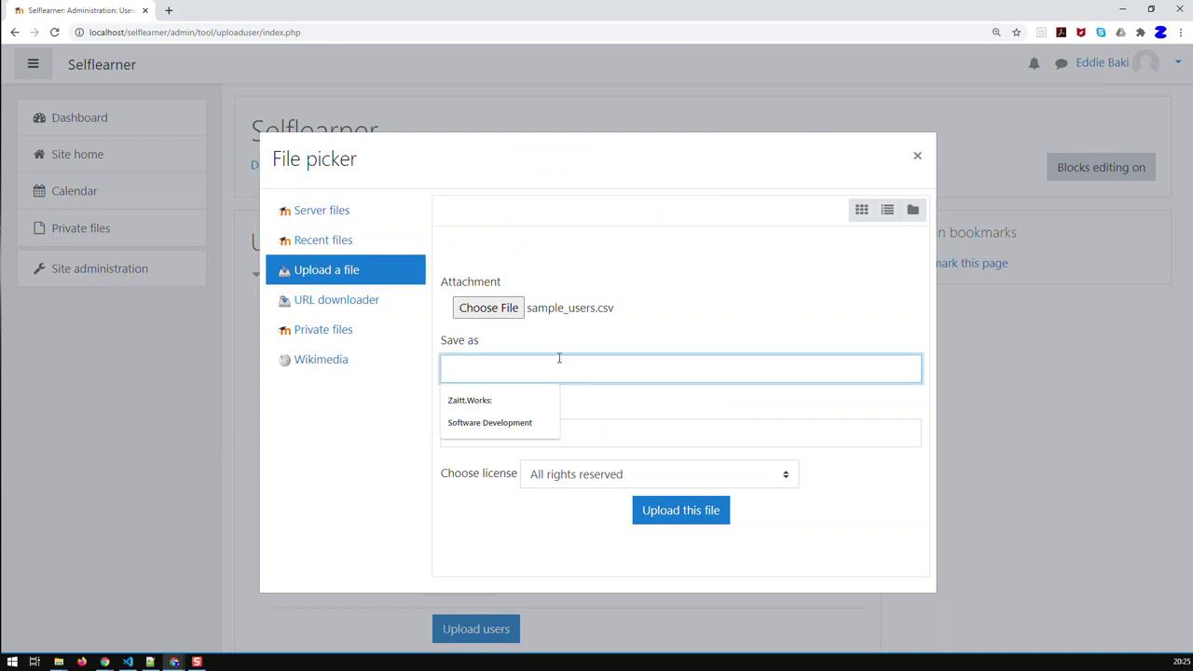
{"action": "type", "text": "new_users"}
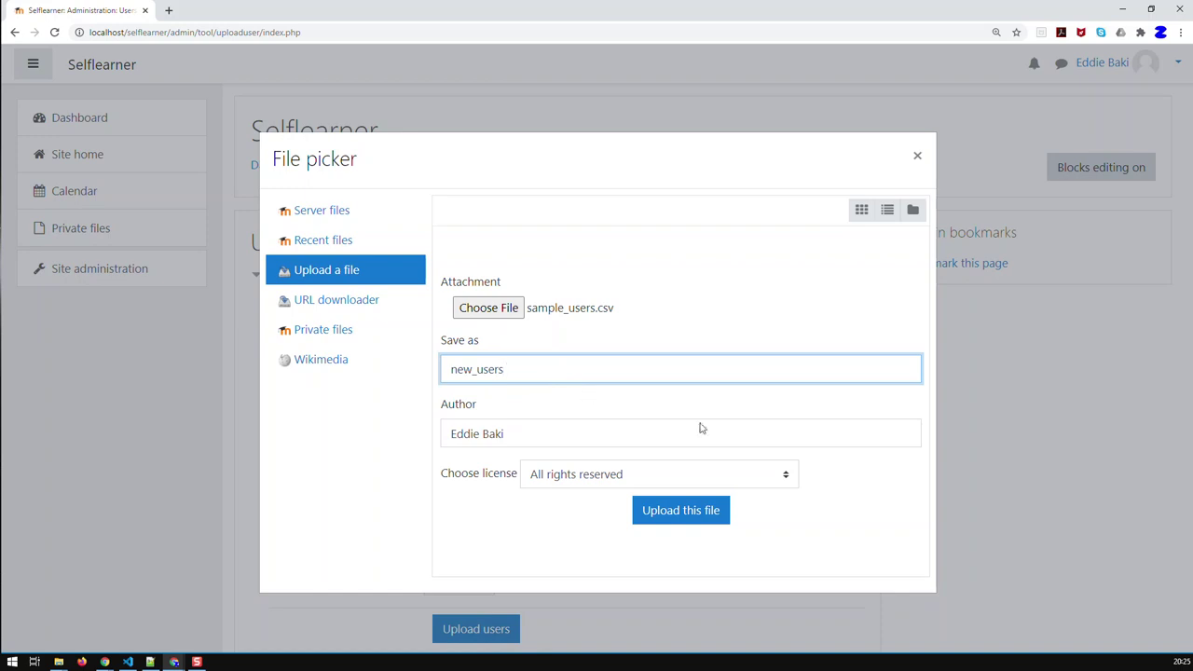
{"action": "left_click", "coordinate": [707, 502]}
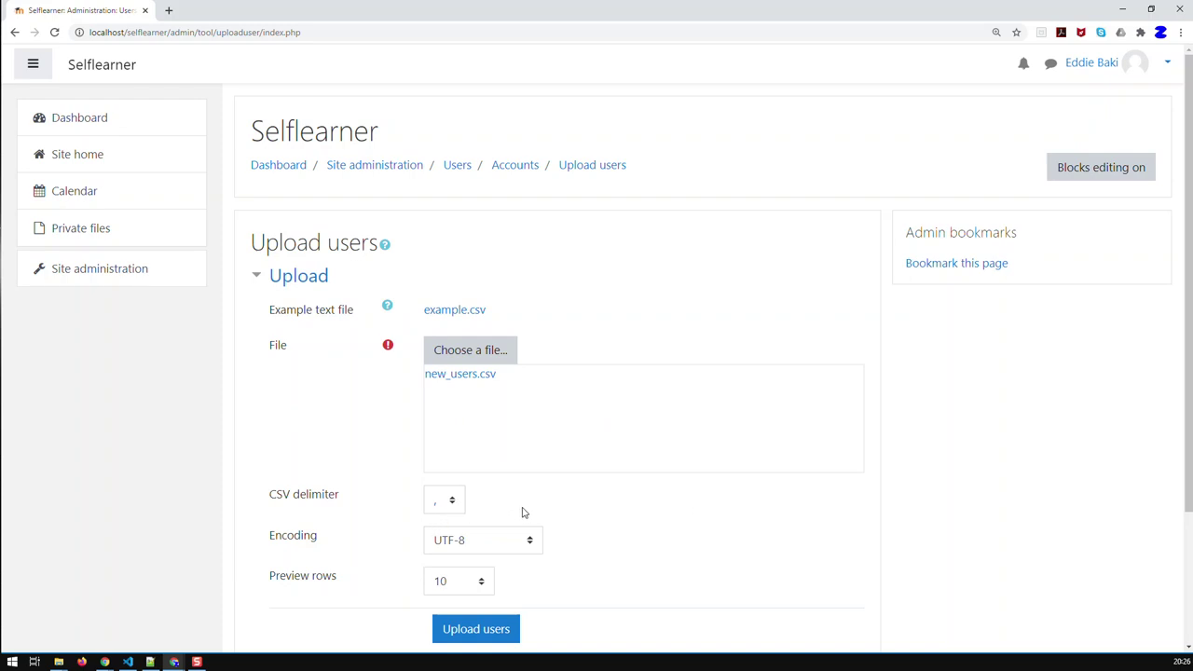
Set the CSV delimiter to ';', keep 10 preview rows, and submit for preview
{"action": "left_click", "coordinate": [454, 503]}
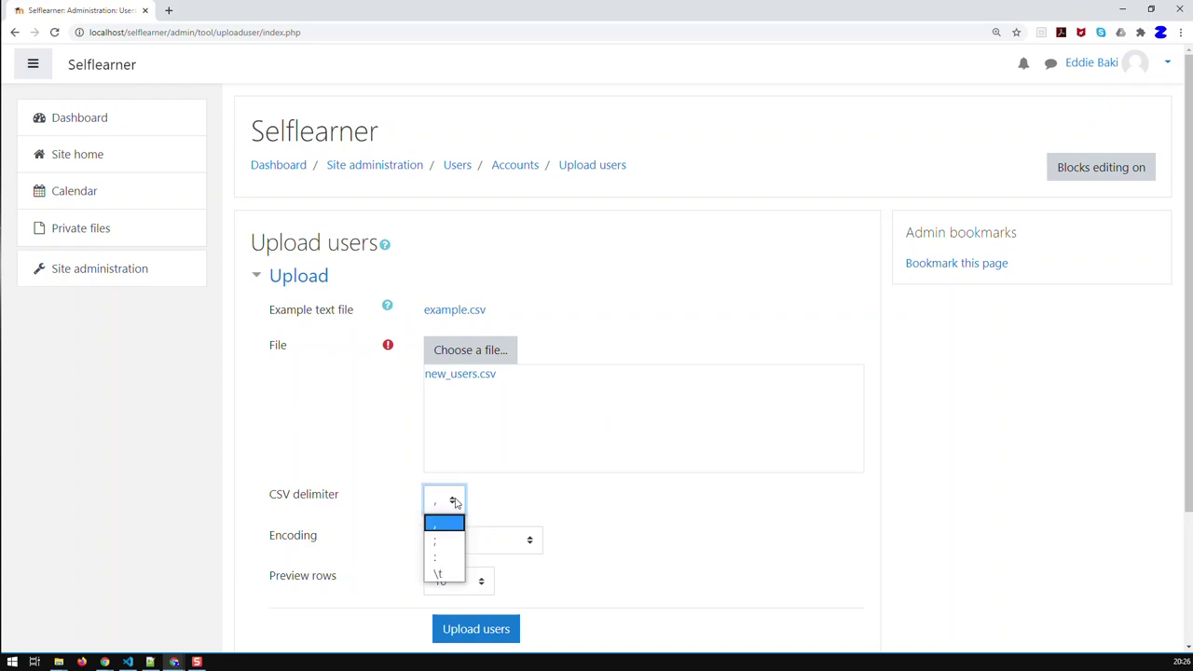
{"action": "left_click", "coordinate": [448, 539]}
{"action": "scroll", "coordinate": [584, 519], "scroll_direction": "down", "scroll_amount": 2}
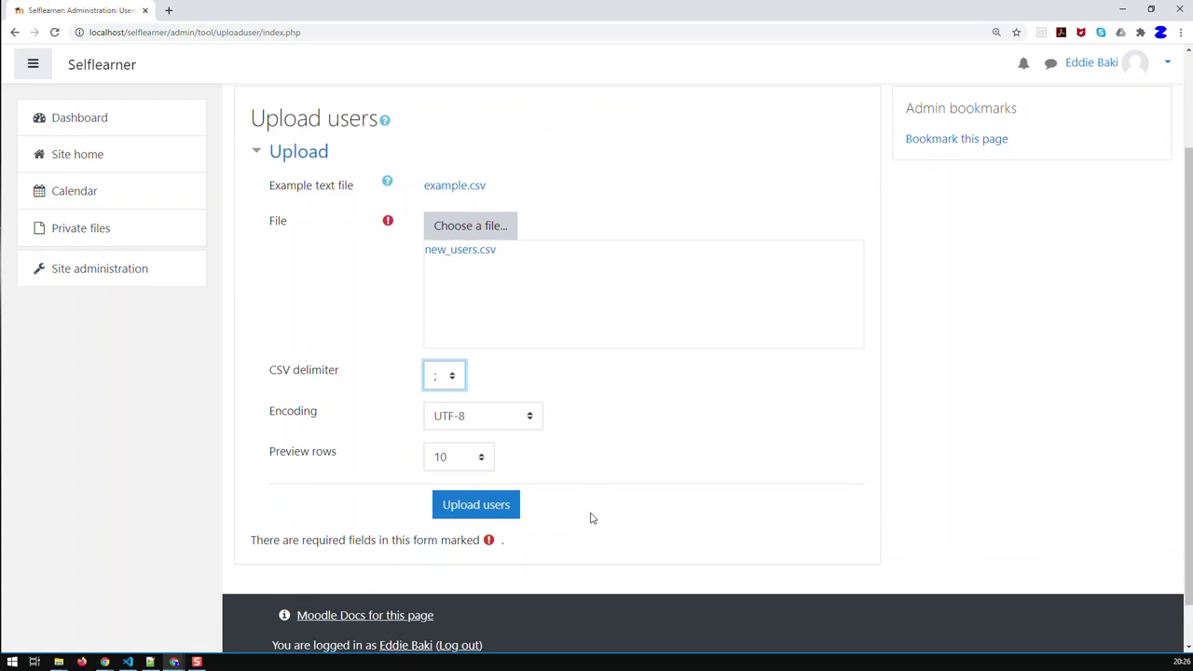
{"action": "left_click", "coordinate": [479, 457]}
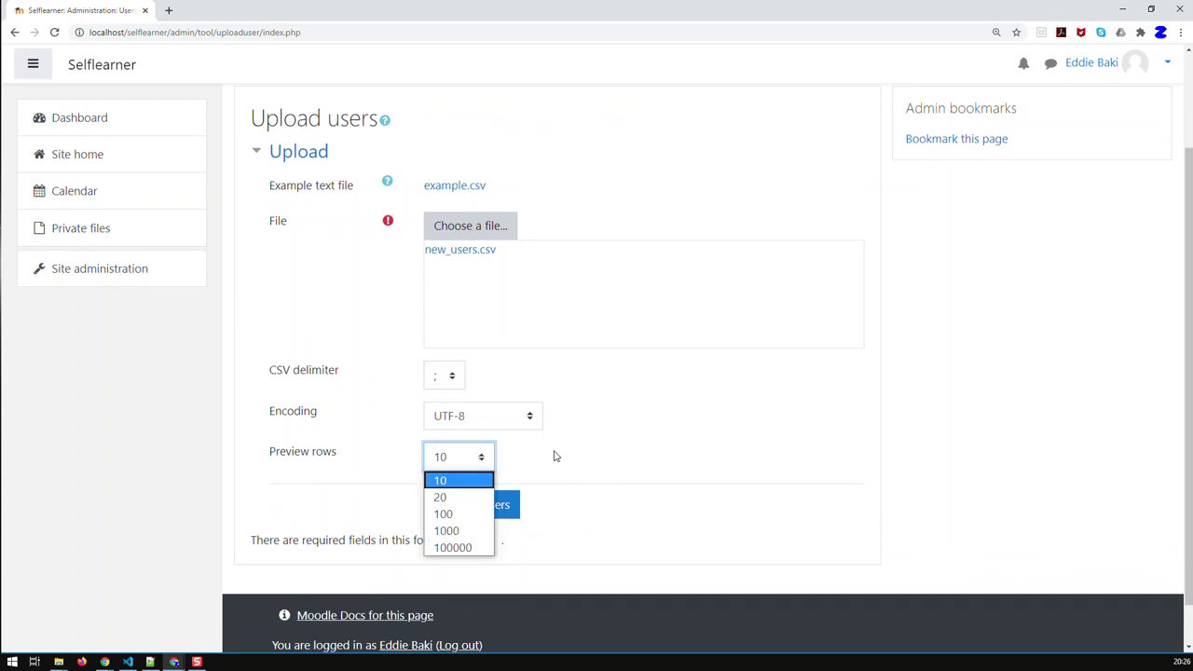
{"action": "left_click", "coordinate": [490, 477]}
{"action": "scroll", "coordinate": [573, 484], "scroll_direction": "up", "scroll_amount": 2}
{"action": "scroll", "coordinate": [586, 478], "scroll_direction": "down", "scroll_amount": 2}
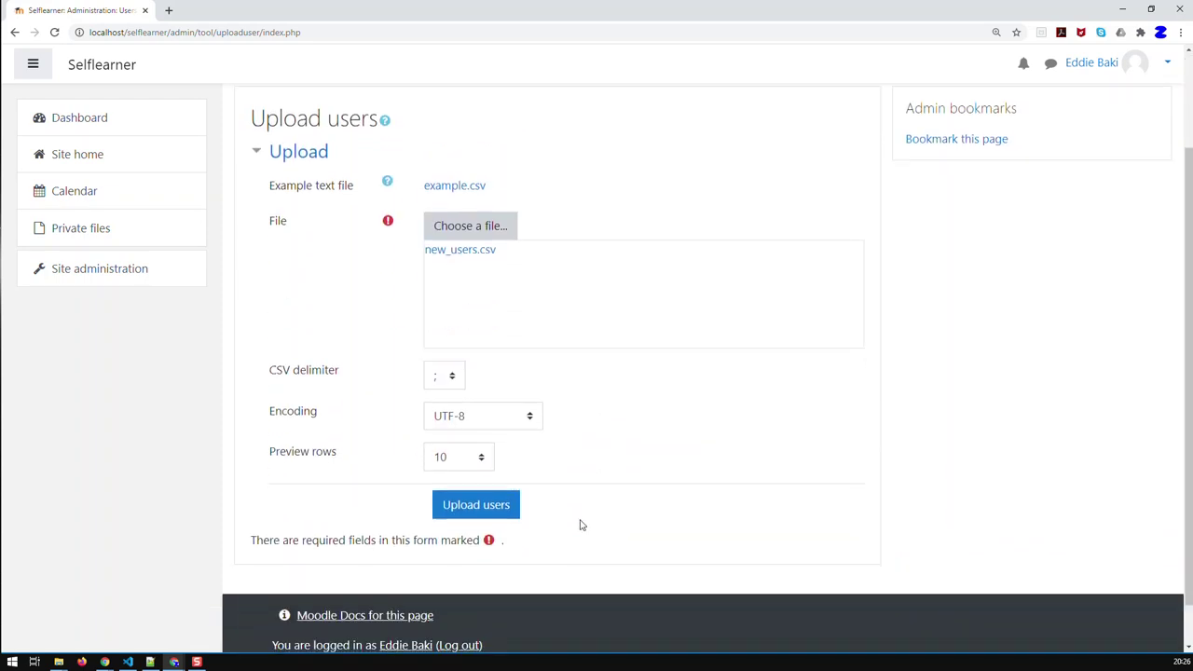
{"action": "left_click", "coordinate": [483, 515]}
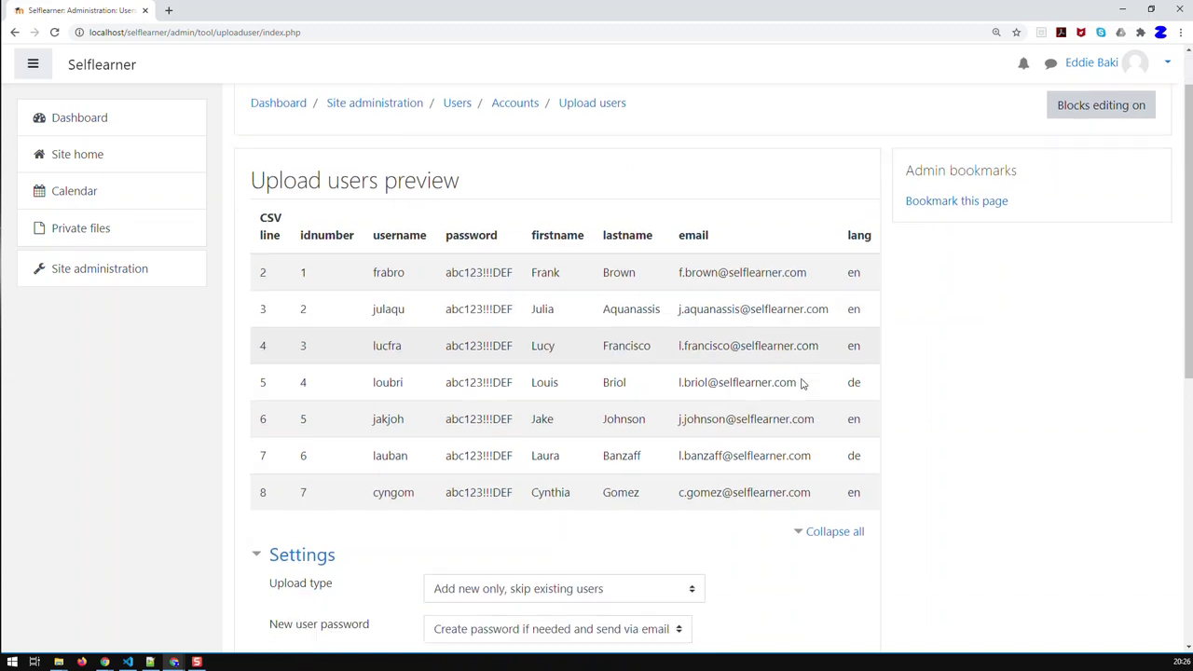
Take passwords from the file, force a password change for All, and submit
{"action": "scroll", "coordinate": [799, 383], "scroll_direction": "down", "scroll_amount": 3}
{"action": "scroll", "coordinate": [800, 397], "scroll_direction": "down", "scroll_amount": 2}
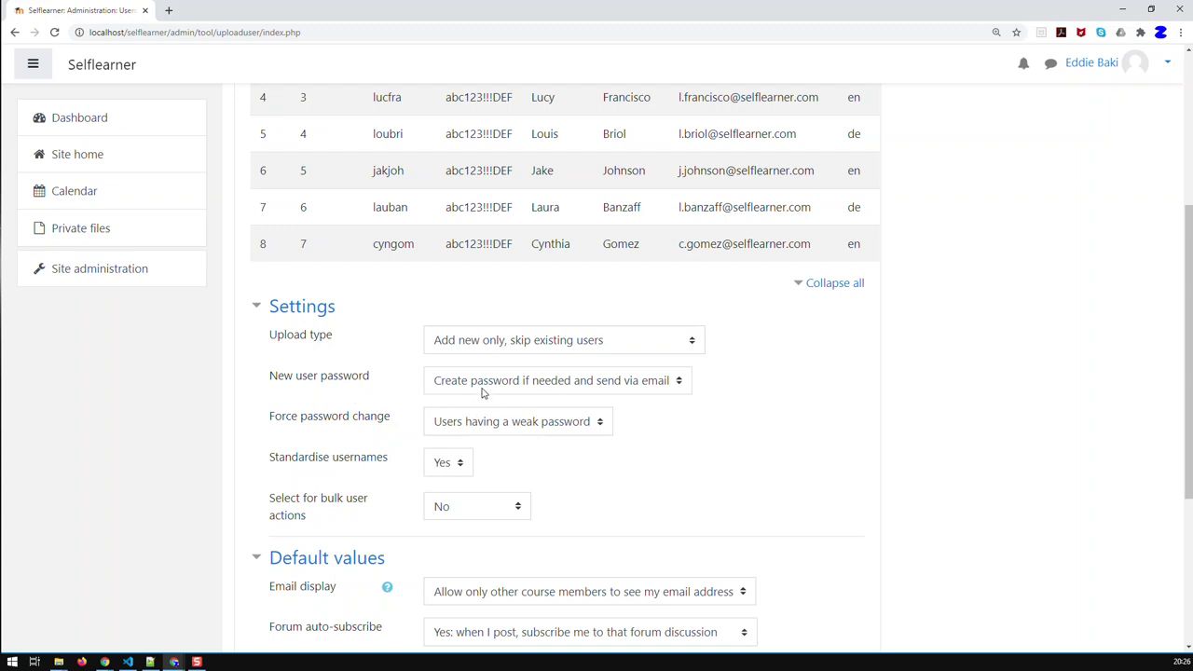
{"action": "left_click", "coordinate": [483, 389]}
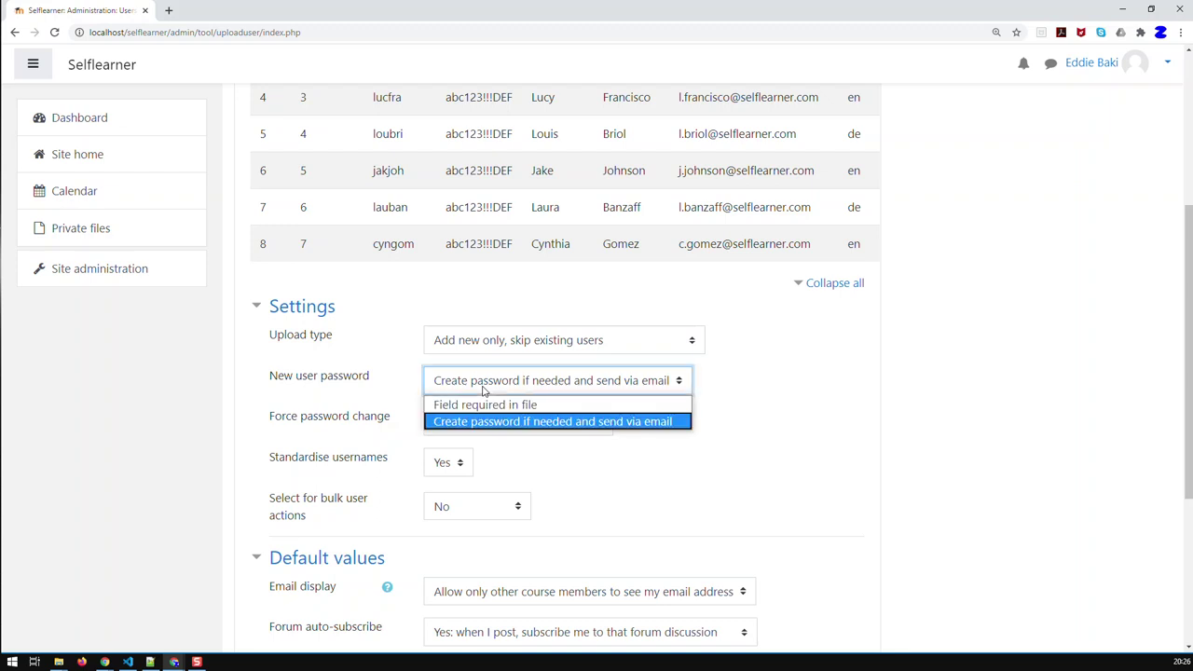
{"action": "left_click", "coordinate": [491, 406]}
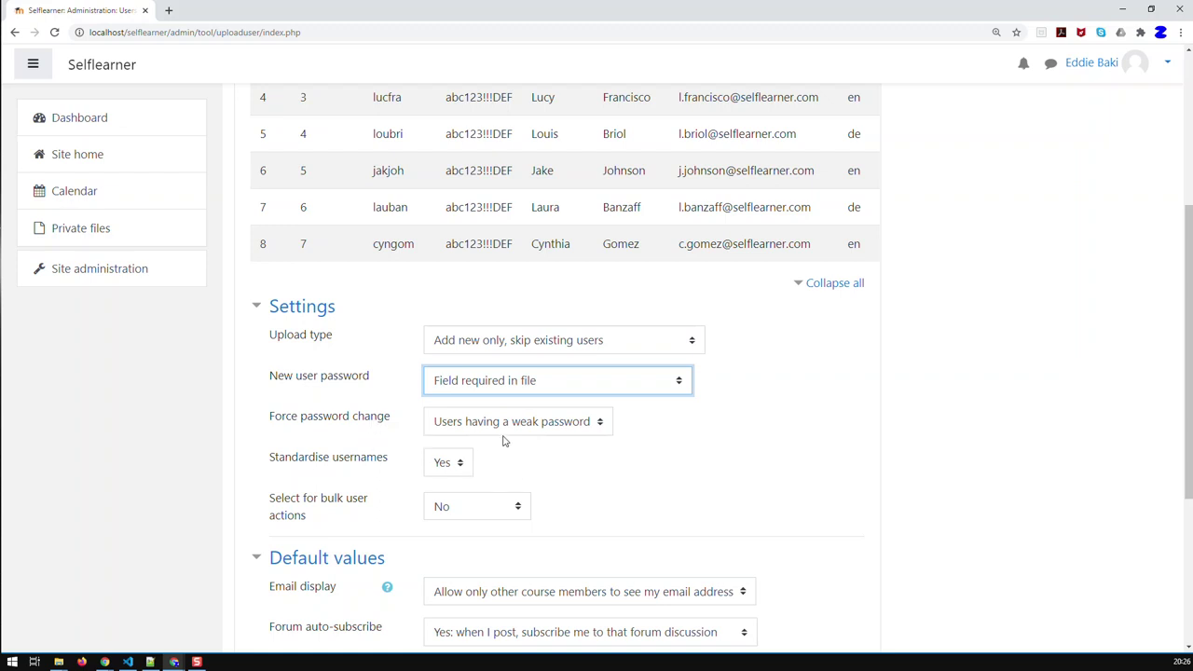
{"action": "left_click", "coordinate": [504, 428]}
{"action": "left_click", "coordinate": [499, 479]}
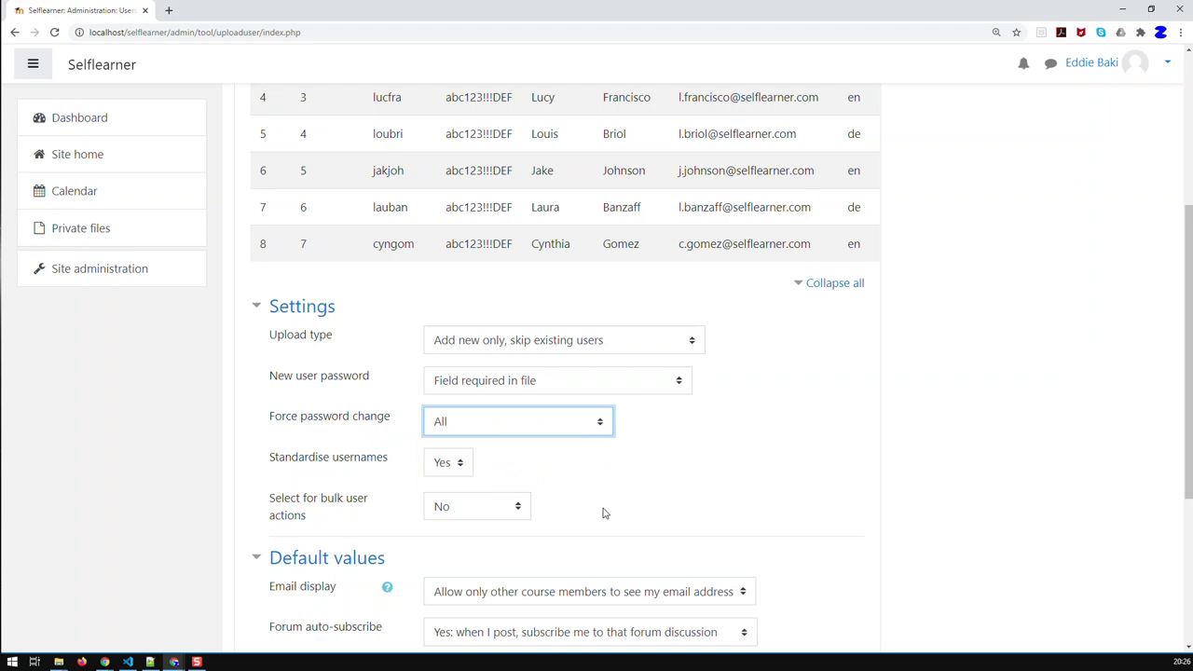
{"action": "left_click", "coordinate": [593, 422]}
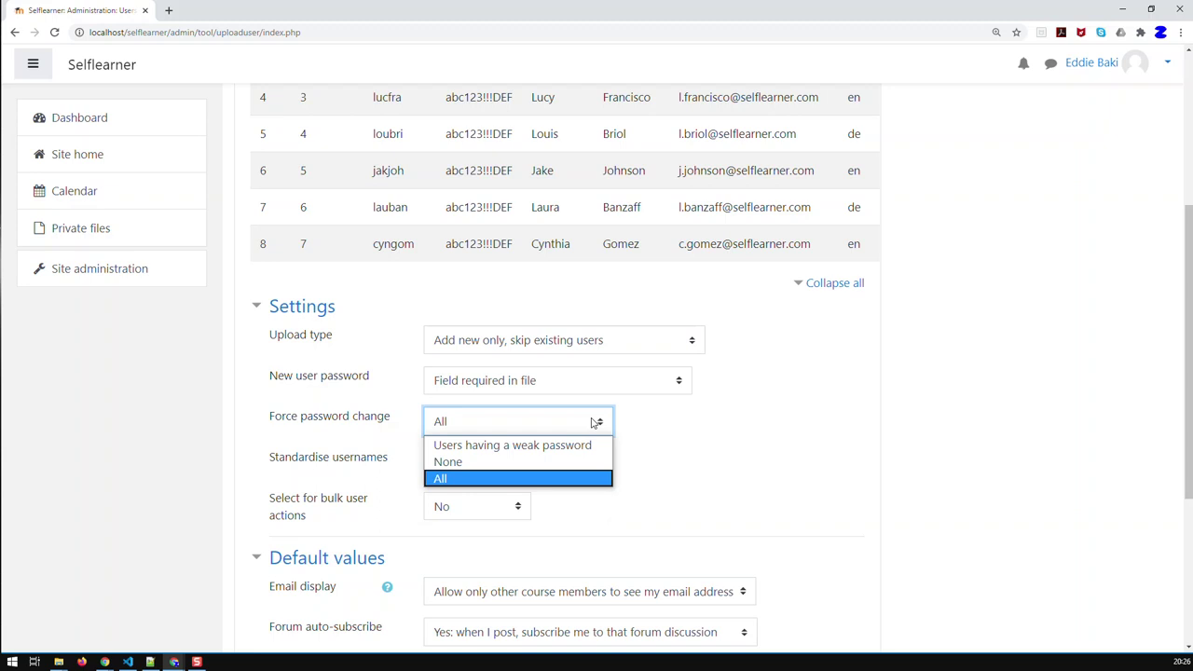
{"action": "left_click", "coordinate": [706, 437]}
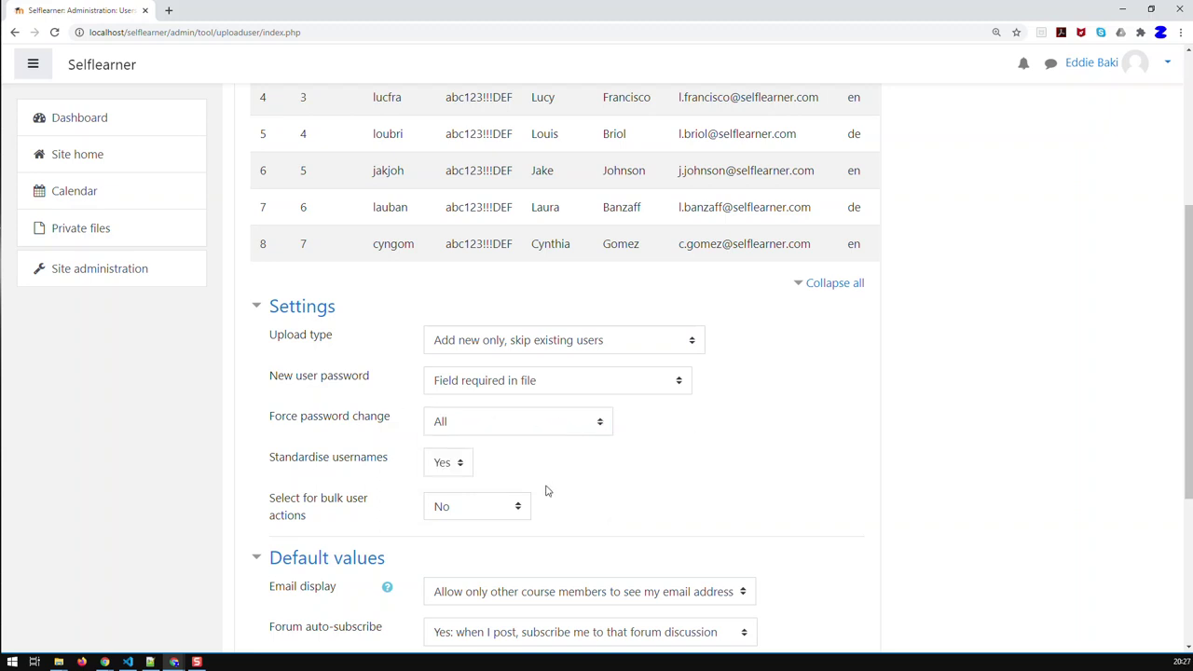
{"action": "scroll", "coordinate": [557, 475], "scroll_direction": "down", "scroll_amount": 2}
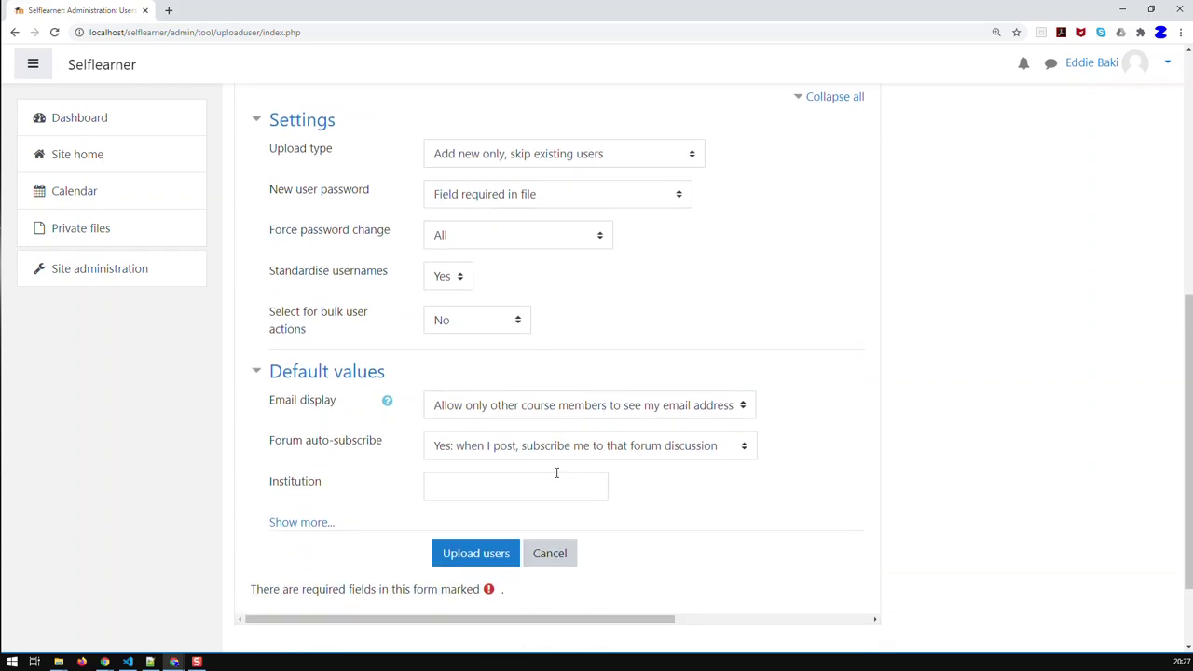
{"action": "scroll", "coordinate": [556, 472], "scroll_direction": "down", "scroll_amount": 1}
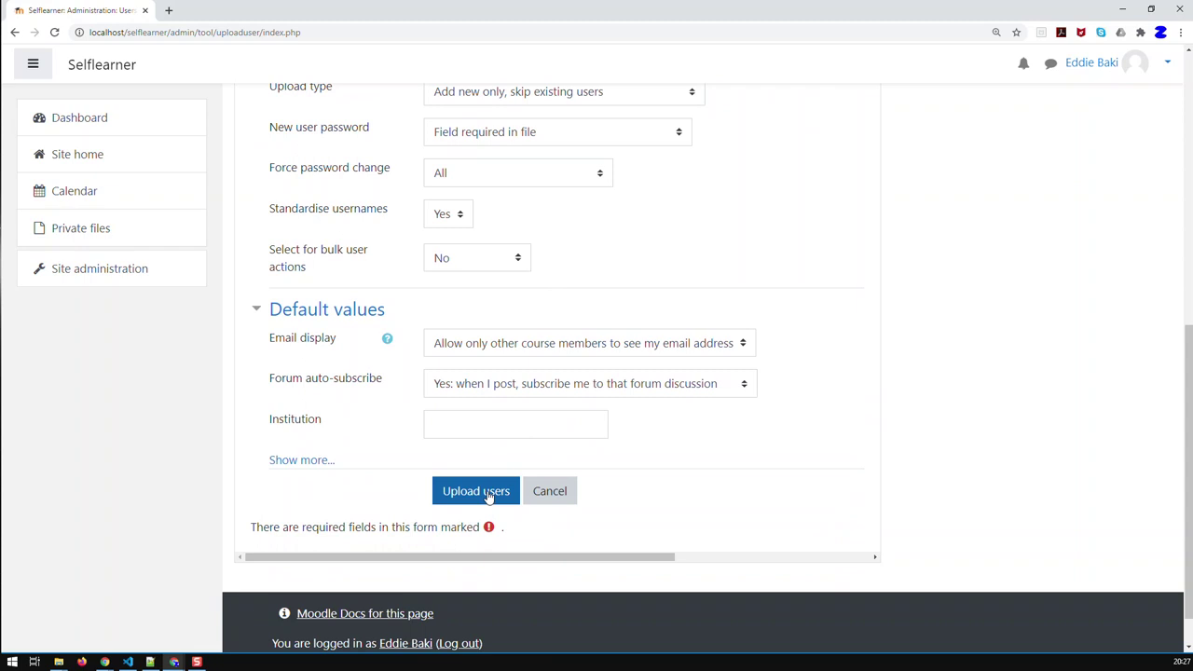
{"action": "left_click", "coordinate": [487, 497]}
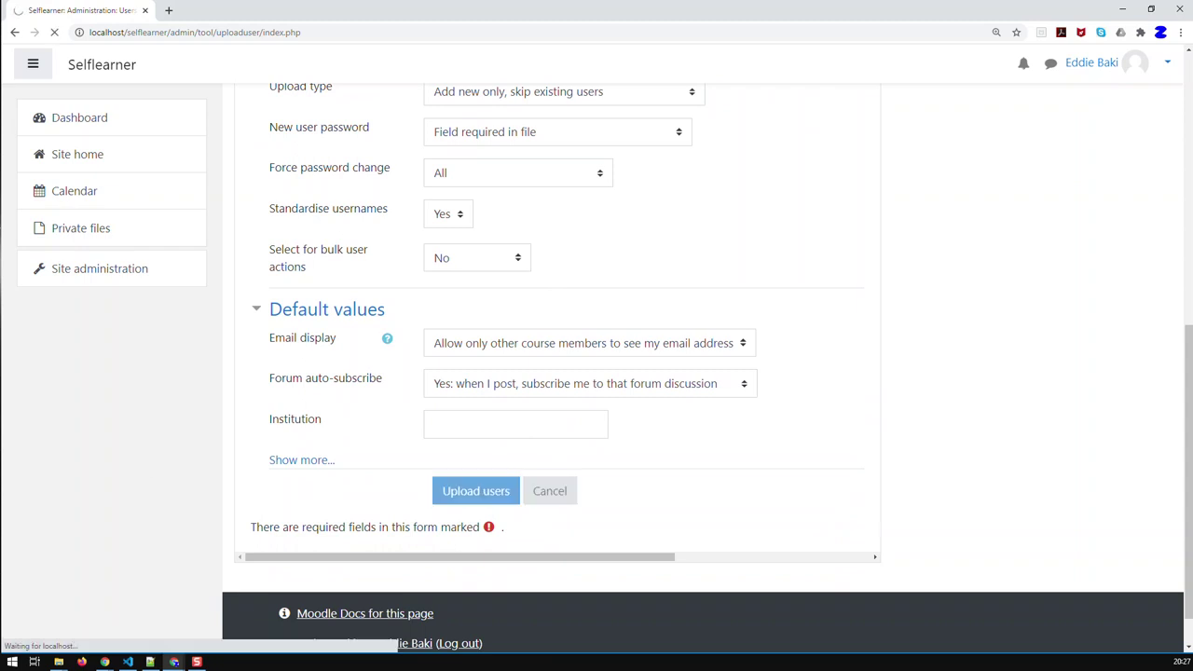
Check that all seven users were created without errors, continue, and return to Site administration
{"action": "scroll", "coordinate": [512, 458], "scroll_direction": "down", "scroll_amount": 3}
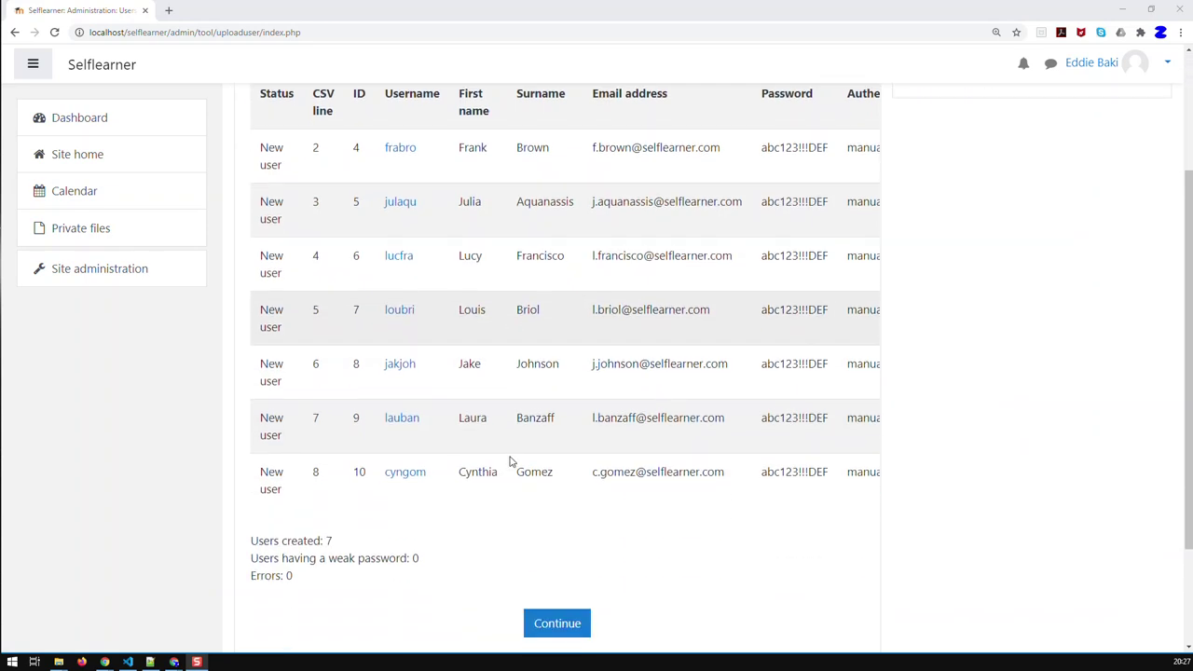
{"action": "scroll", "coordinate": [510, 461], "scroll_direction": "down", "scroll_amount": 1}
{"action": "scroll", "coordinate": [511, 463], "scroll_direction": "up", "scroll_amount": 2}
{"action": "scroll", "coordinate": [512, 466], "scroll_direction": "down", "scroll_amount": 2}
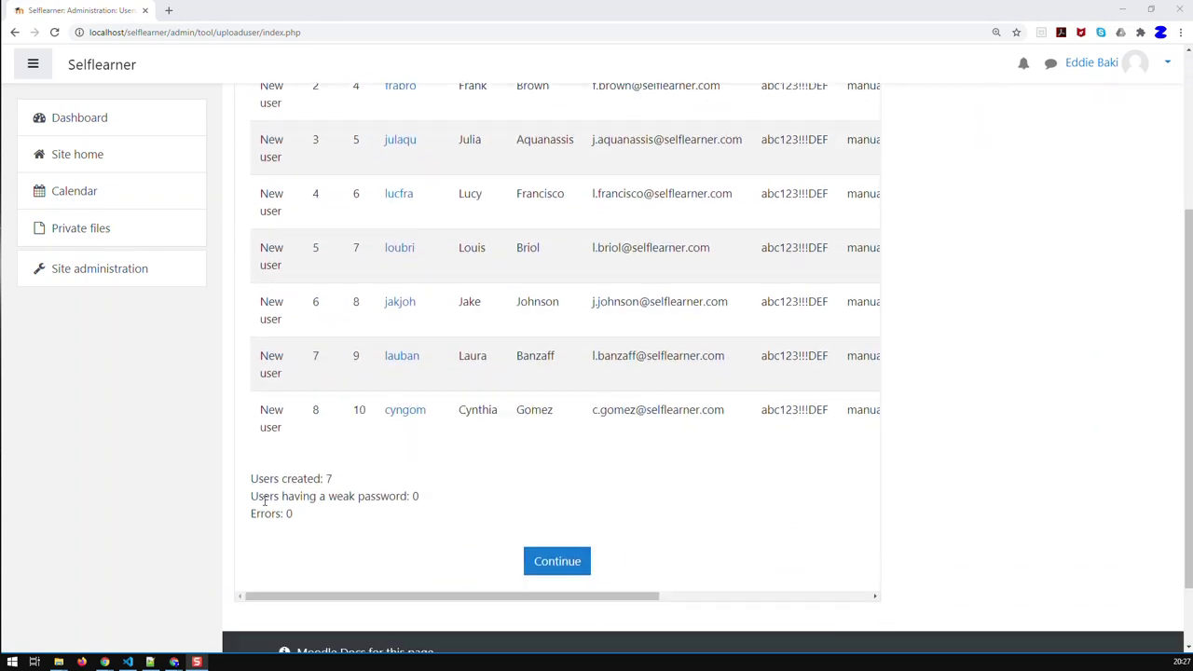
{"action": "scroll", "coordinate": [480, 506], "scroll_direction": "down", "scroll_amount": 1}
{"action": "left_click", "coordinate": [557, 501]}
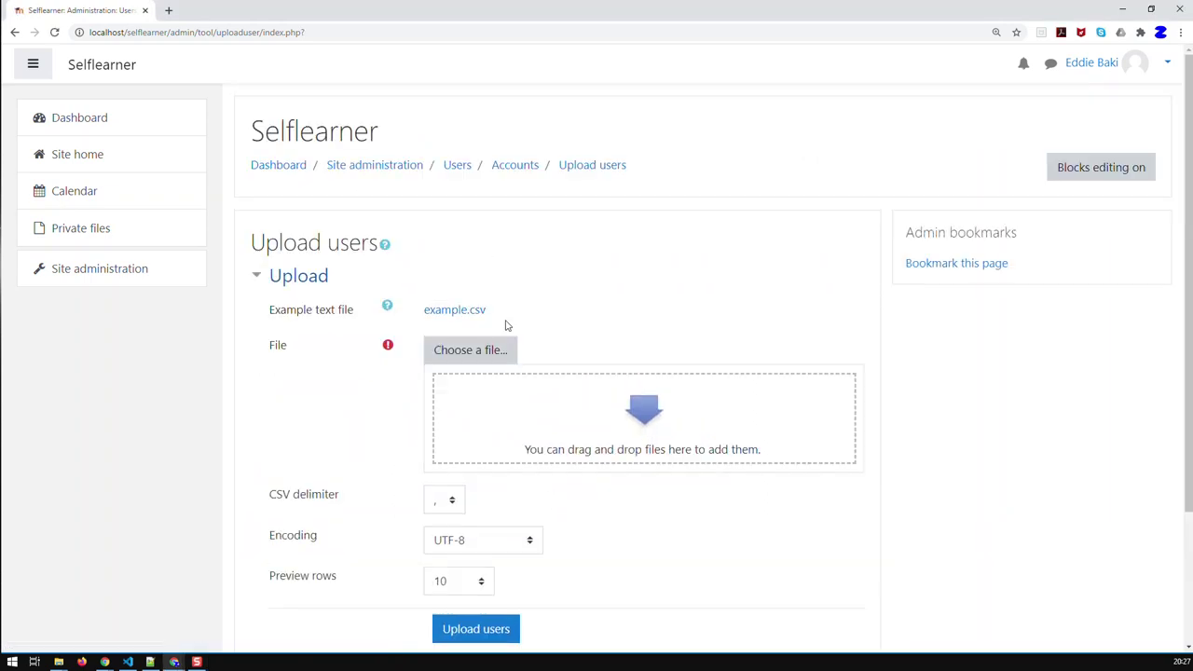
{"action": "left_click", "coordinate": [416, 170]}
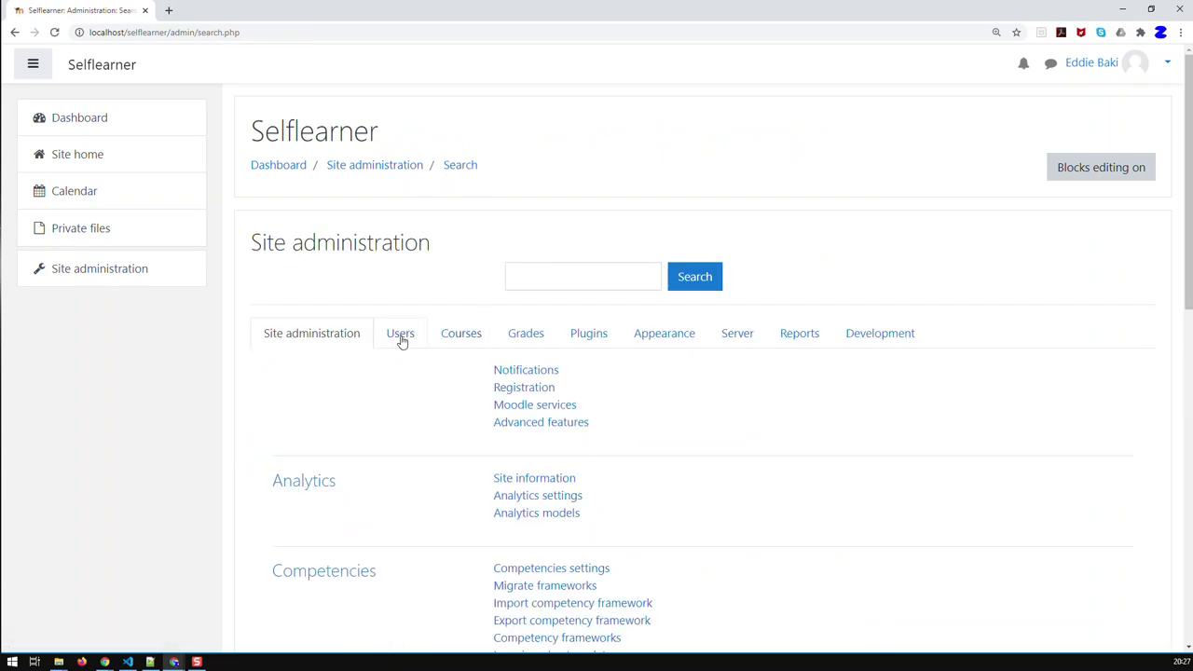
Browse the nine-user site list from the Users tab and open the New York user's profile
{"action": "left_click", "coordinate": [401, 334]}
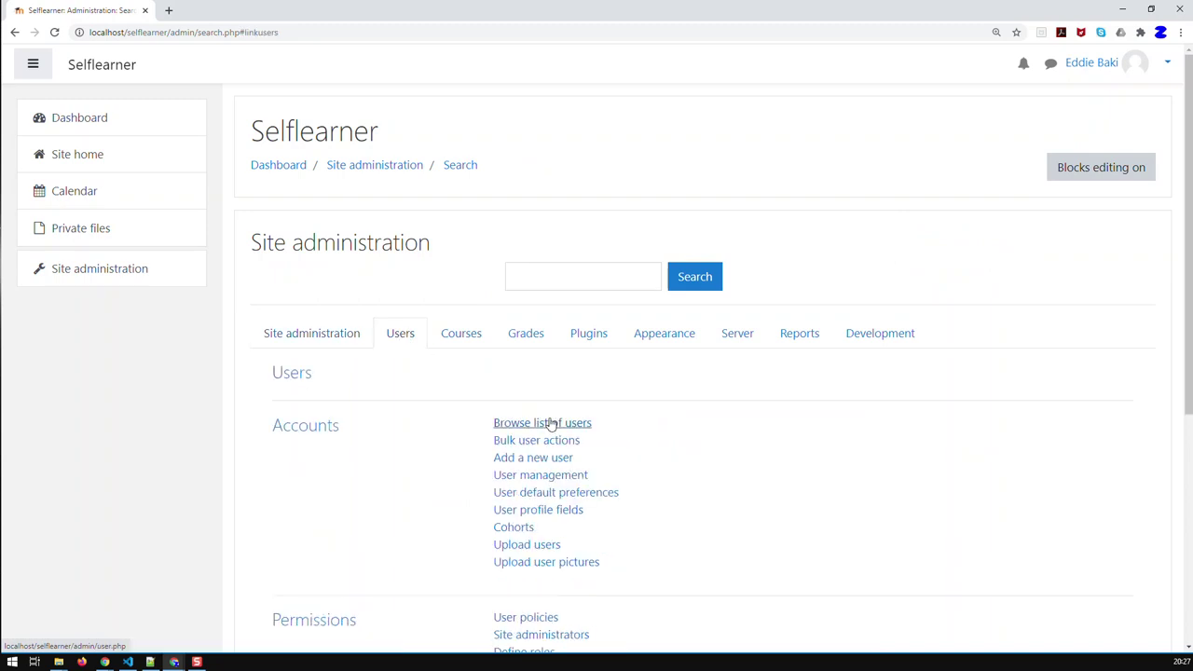
{"action": "left_click", "coordinate": [550, 425]}
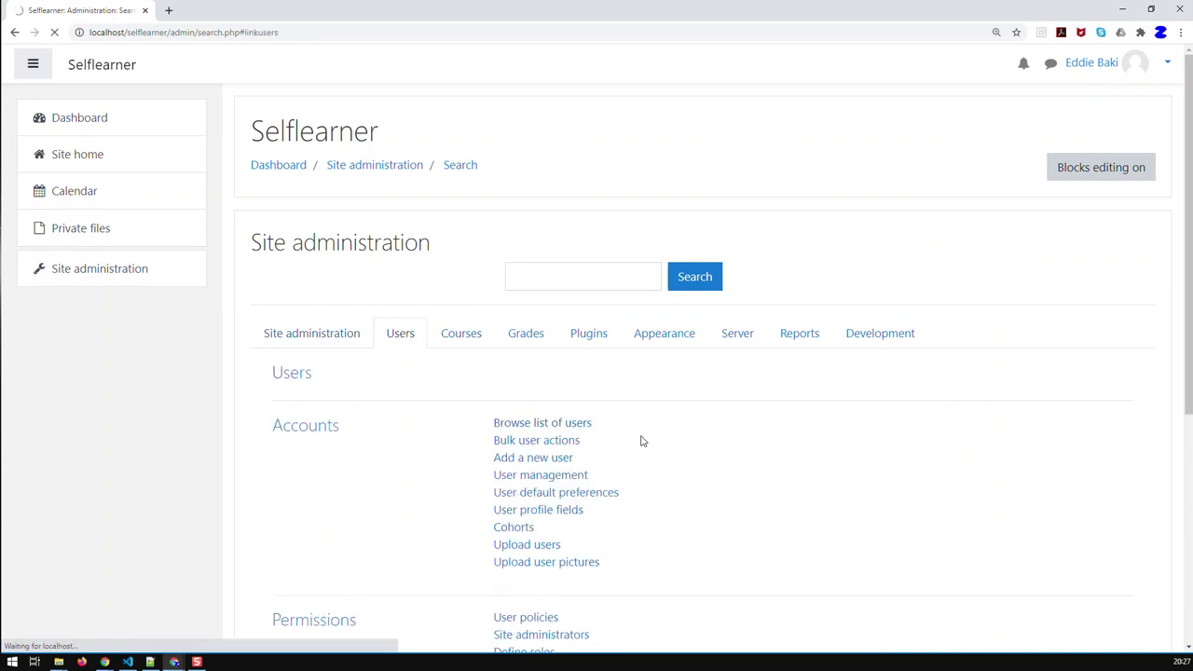
{"action": "scroll", "coordinate": [633, 438], "scroll_direction": "down", "scroll_amount": 2}
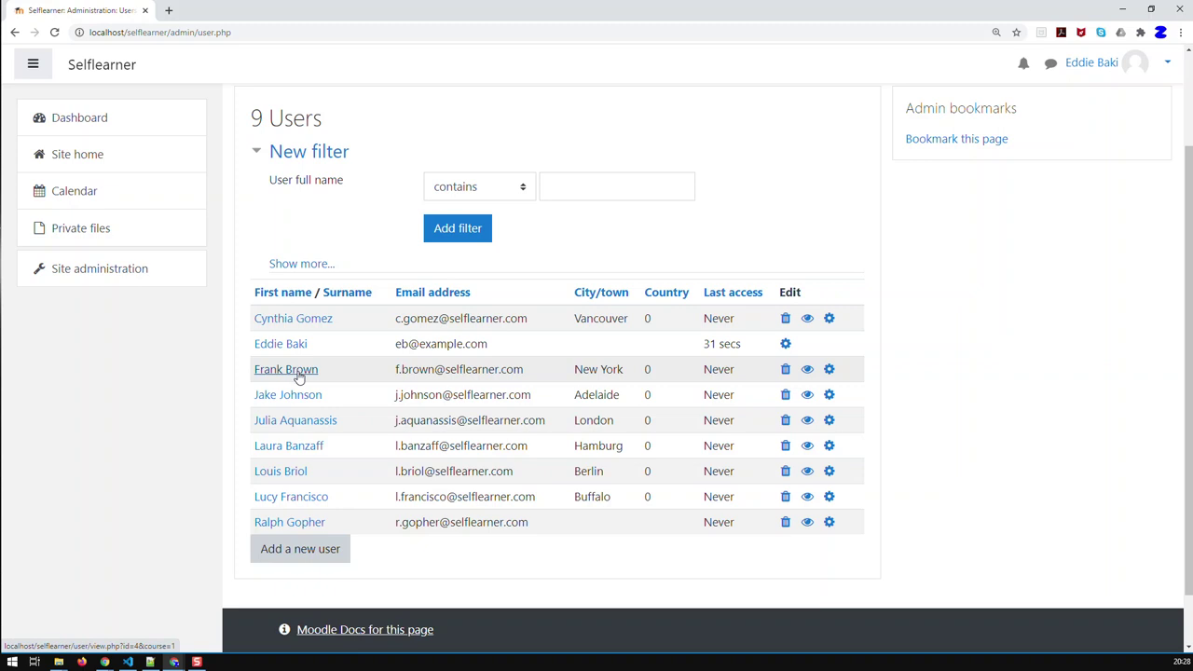
{"action": "left_click", "coordinate": [299, 373]}
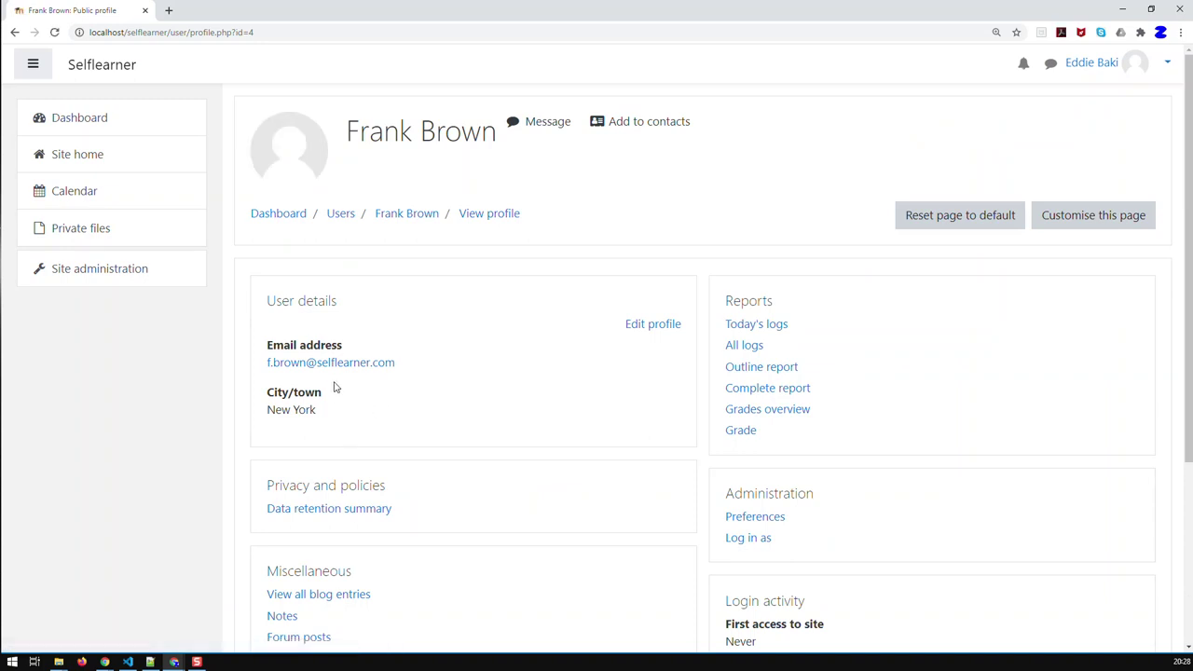
Open the uploaded user's edit-profile form, confirm Force password change, and select the username
{"action": "left_click", "coordinate": [642, 326]}
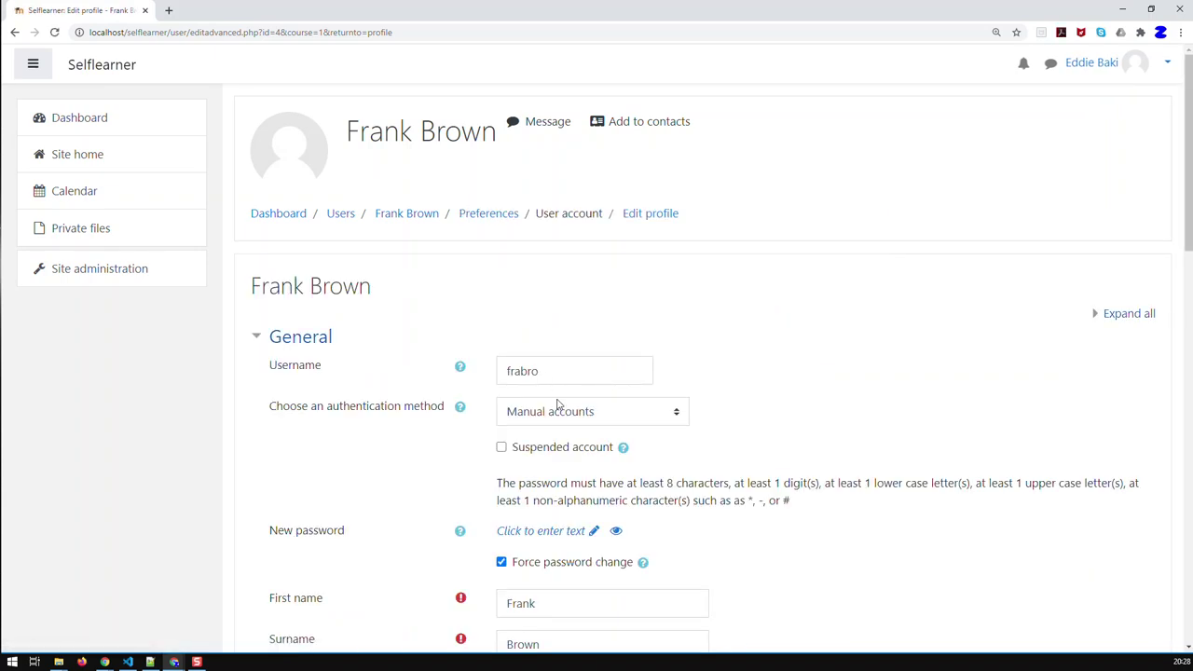
{"action": "left_click_drag", "start_coordinate": [546, 373], "coordinate": [460, 374]}
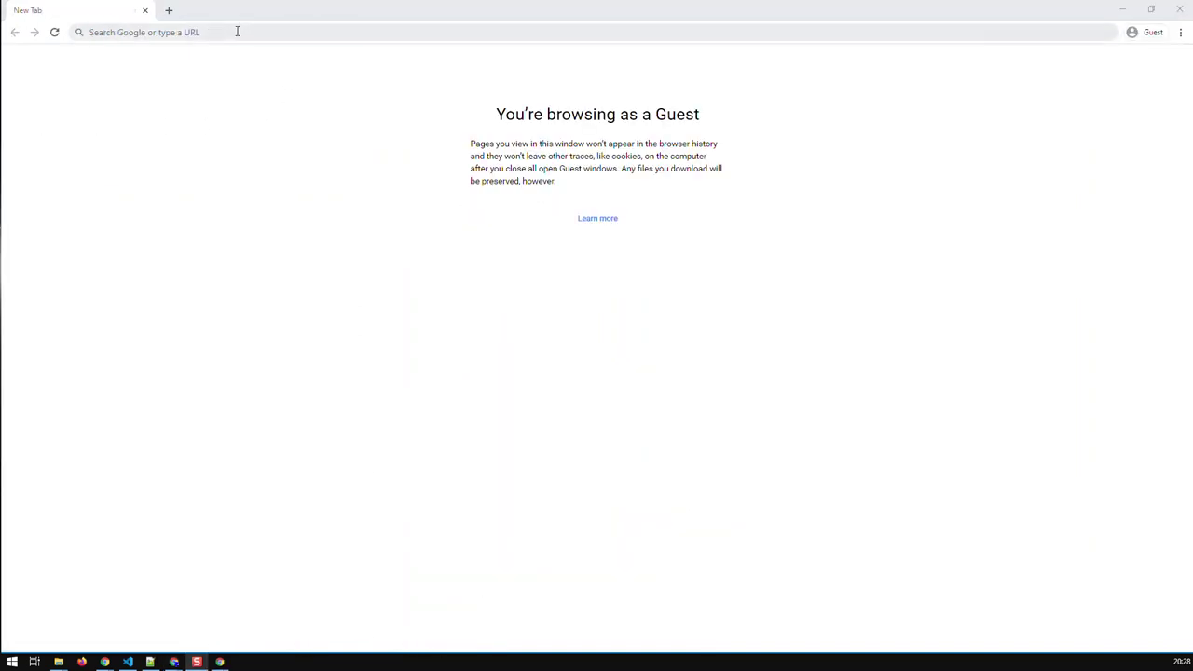
Load localhost/selflearner in the guest window and bring up its enlarged login page
{"action": "type", "text": "loc"}
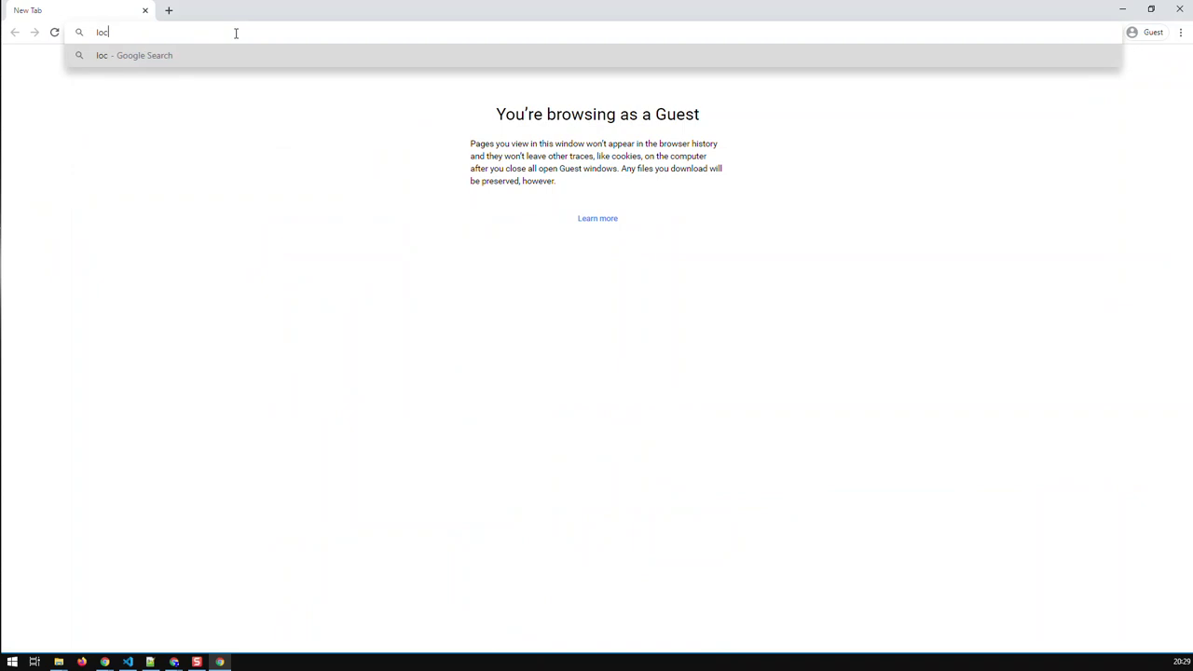
{"action": "type", "text": "alhost/sel"}
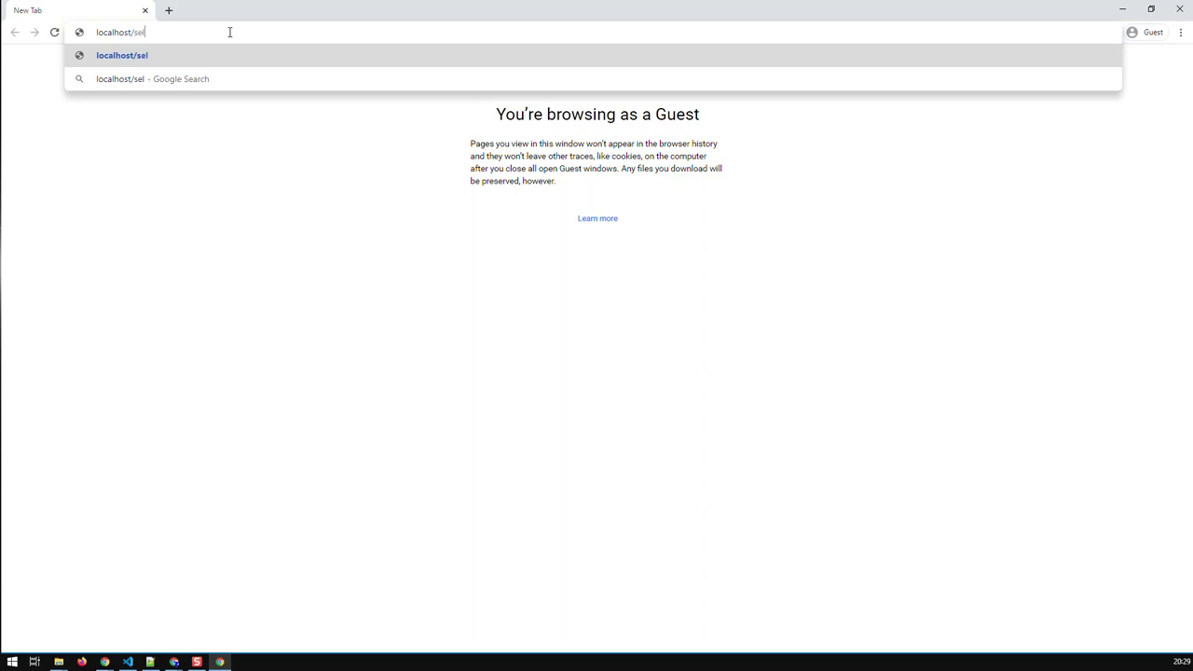
{"action": "type", "text": "flearner"}
{"action": "key", "text": "Return"}
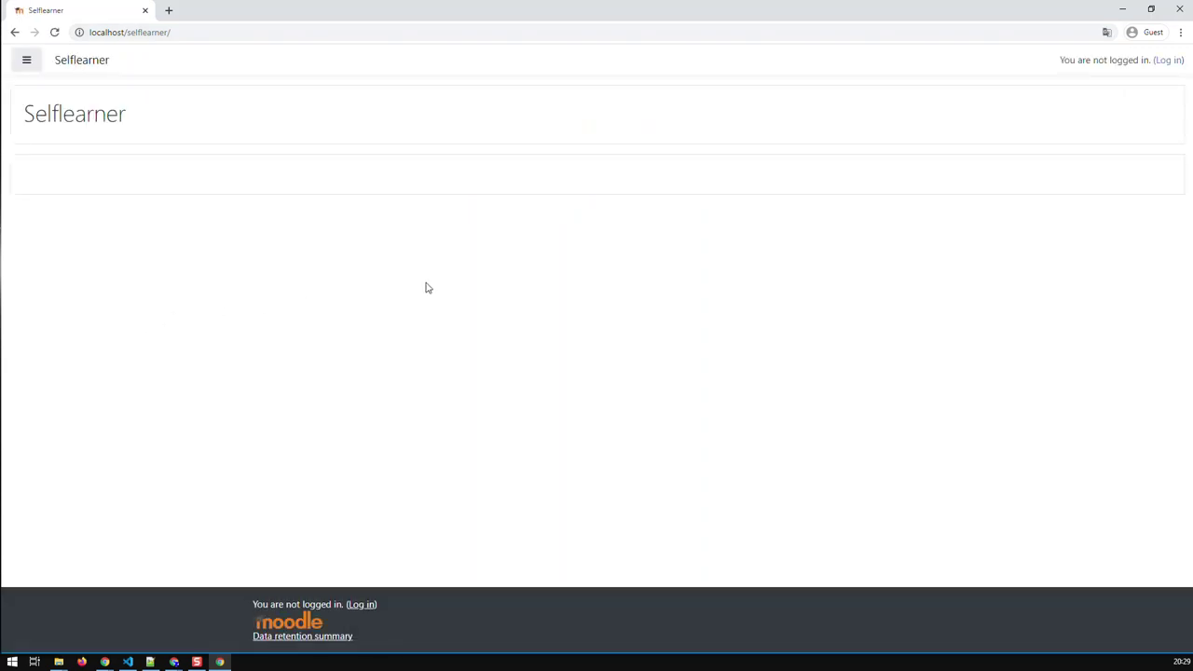
{"action": "left_click", "coordinate": [1170, 62]}
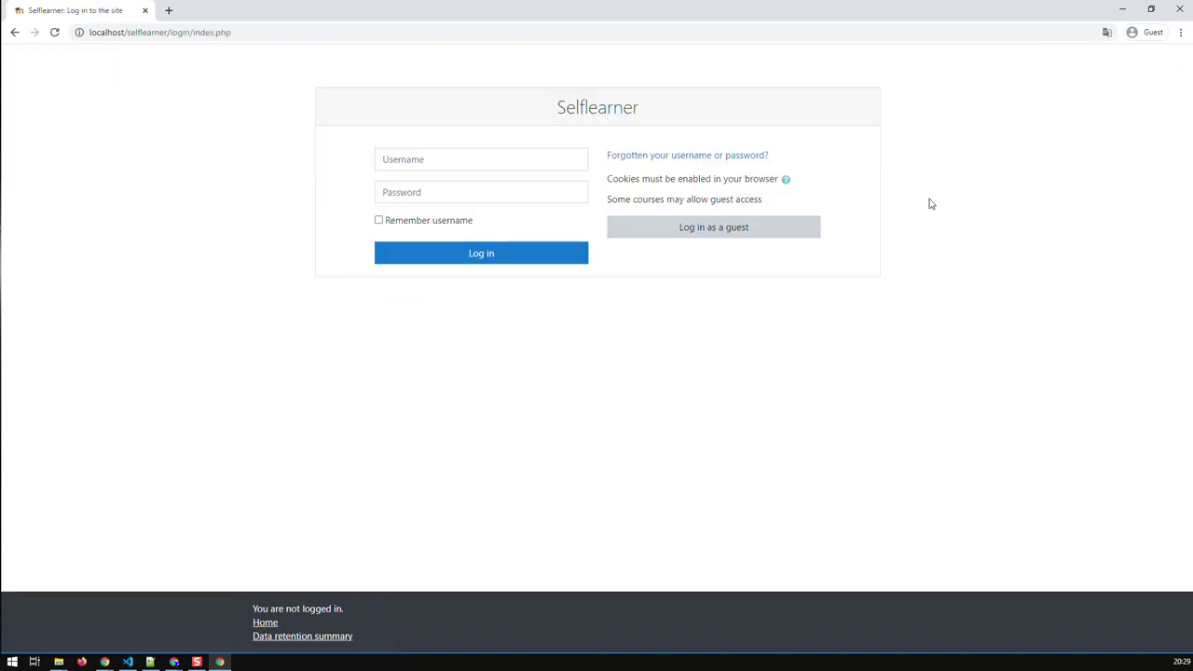
{"action": "key", "text": "ctrl+plus"}
{"action": "key", "text": "ctrl+plus"}
{"action": "key", "text": "ctrl+plus"}
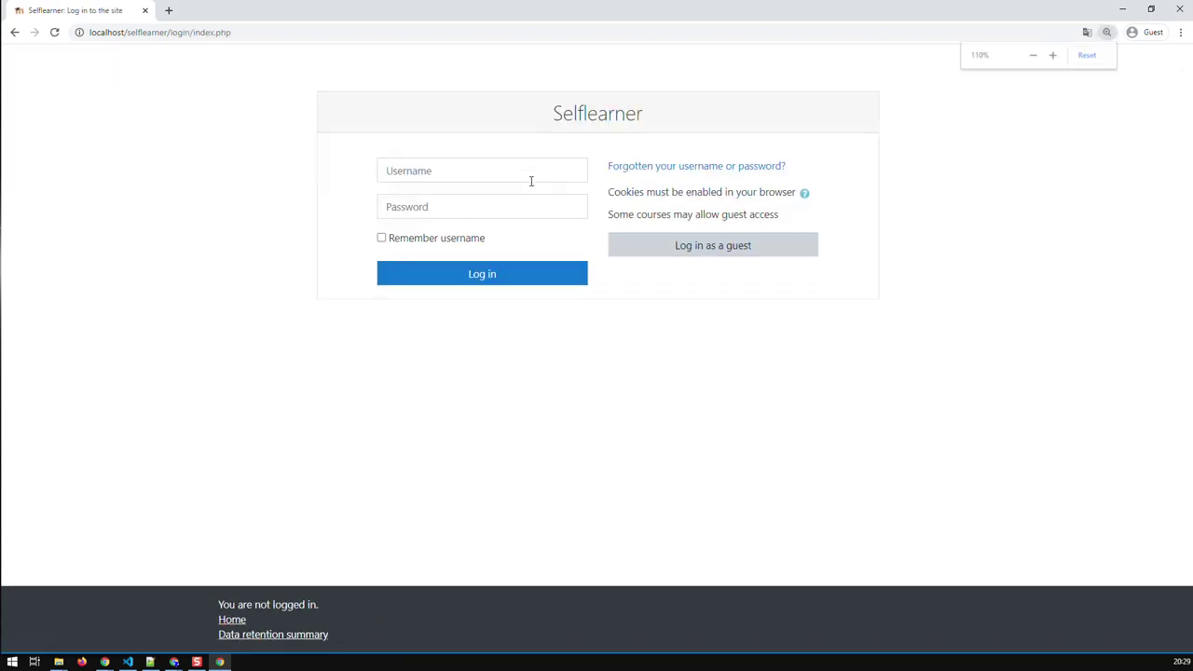
Log in with the uploaded user's username and initial password
{"action": "left_click", "coordinate": [557, 208]}
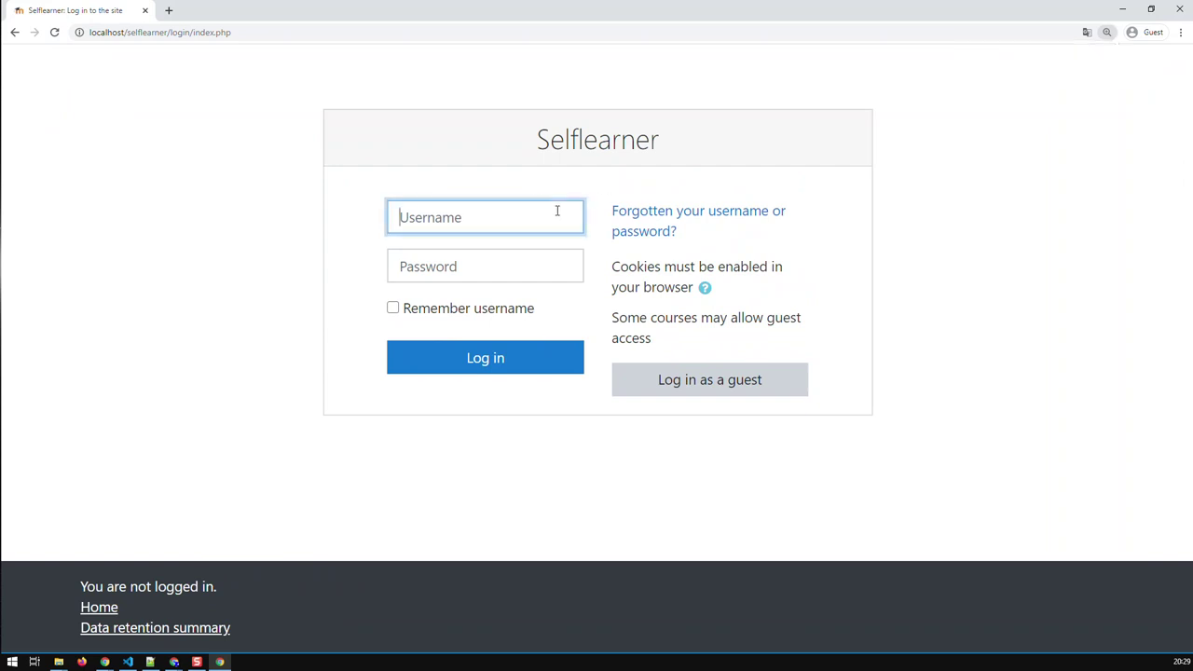
{"action": "type", "text": "frabro"}
{"action": "left_click", "coordinate": [472, 266]}
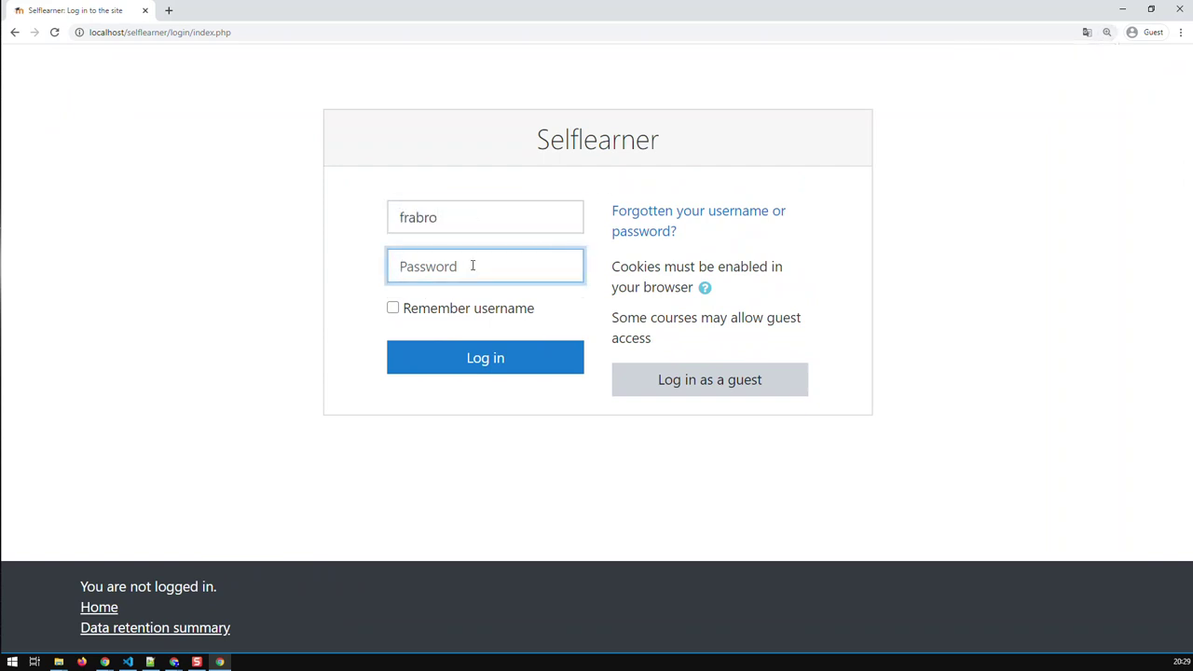
{"action": "type", "text": "************"}
{"action": "left_click", "coordinate": [511, 361]}
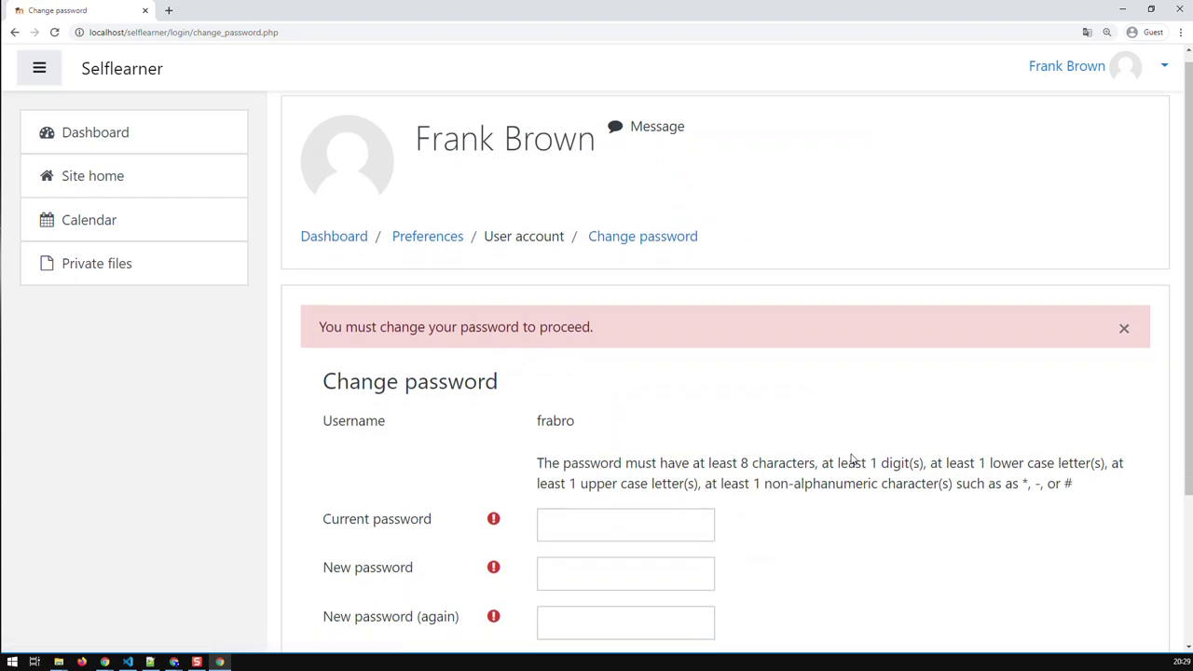
Enter the current password, retyping it after a mistake, then the new password
{"action": "scroll", "coordinate": [851, 459], "scroll_direction": "down", "scroll_amount": 1}
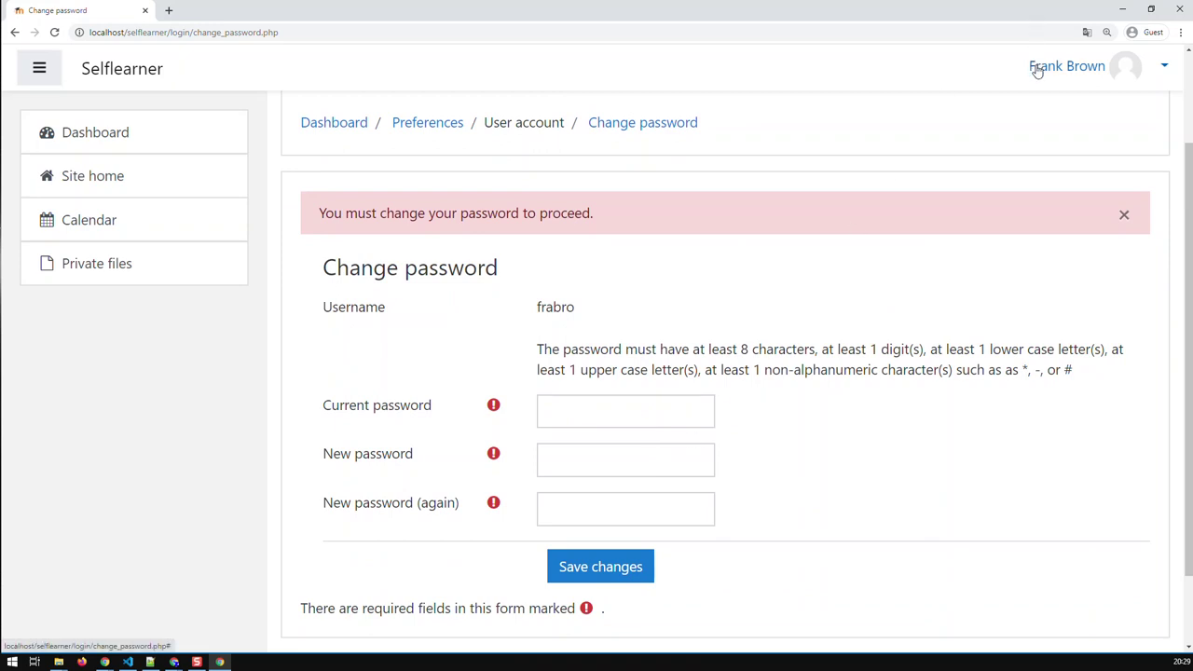
{"action": "left_click", "coordinate": [563, 413]}
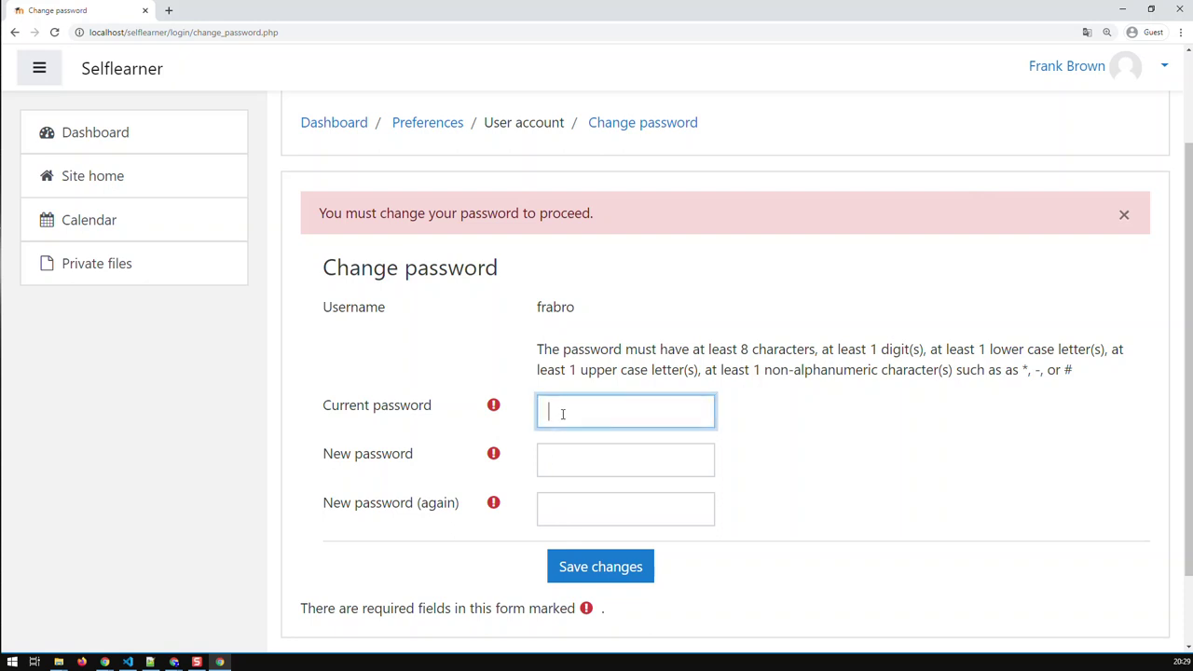
{"action": "type", "text": "*******"}
{"action": "key", "text": "BackSpace"}
{"action": "key", "text": "BackSpace"}
{"action": "key", "text": "BackSpace"}
{"action": "key", "text": "BackSpace"}
{"action": "key", "text": "BackSpace"}
{"action": "key", "text": "BackSpace"}
{"action": "key", "text": "BackSpace"}
{"action": "type", "text": "************"}
{"action": "left_click", "coordinate": [591, 459]}
{"action": "type", "text": "***"}
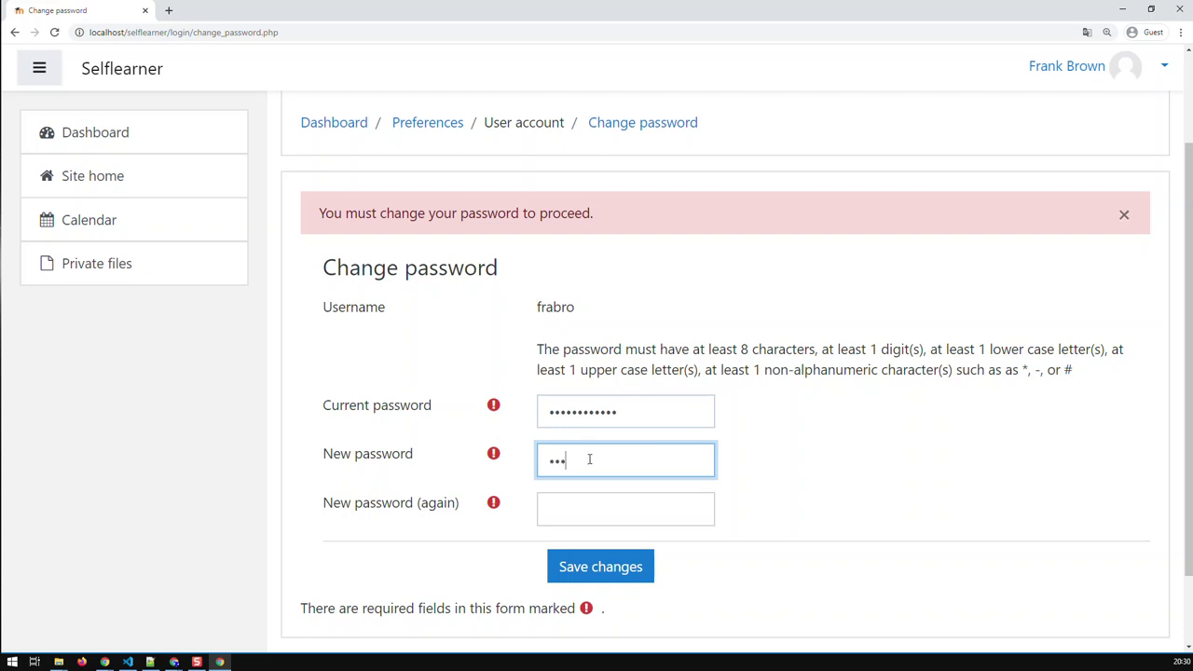
{"action": "type", "text": "*********"}
{"action": "key", "text": "Tab"}
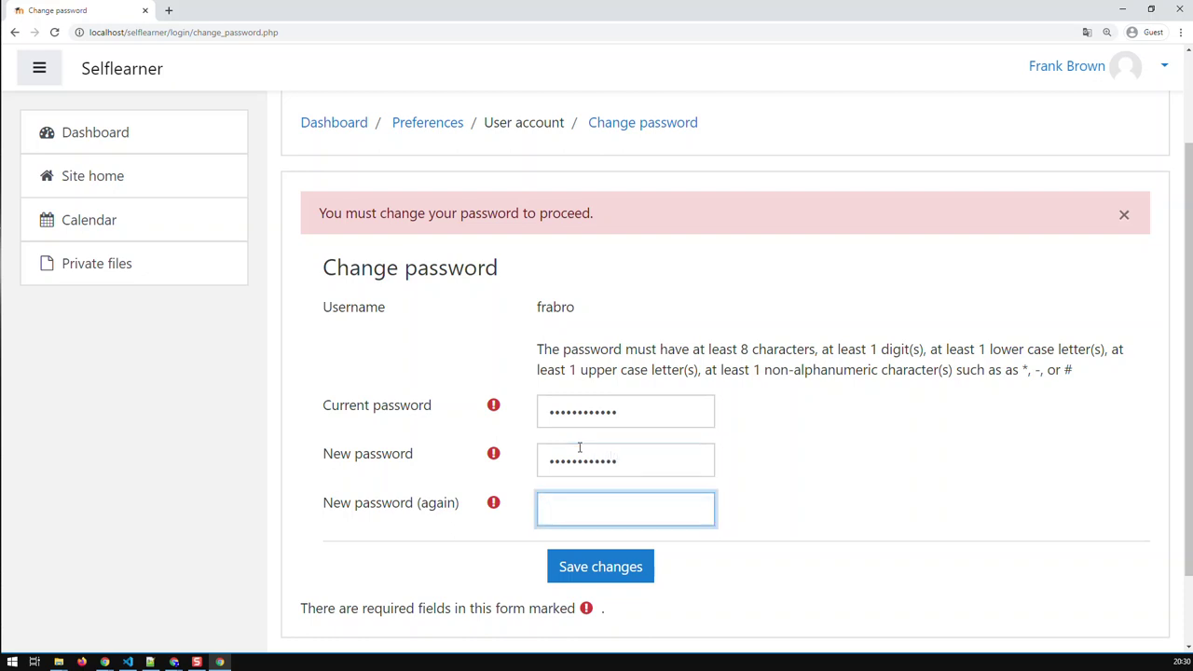
{"action": "type", "text": "************"}
Save the new password, hit the upper-case-letter error, and resubmit both new-password fields
{"action": "left_click", "coordinate": [617, 559]}
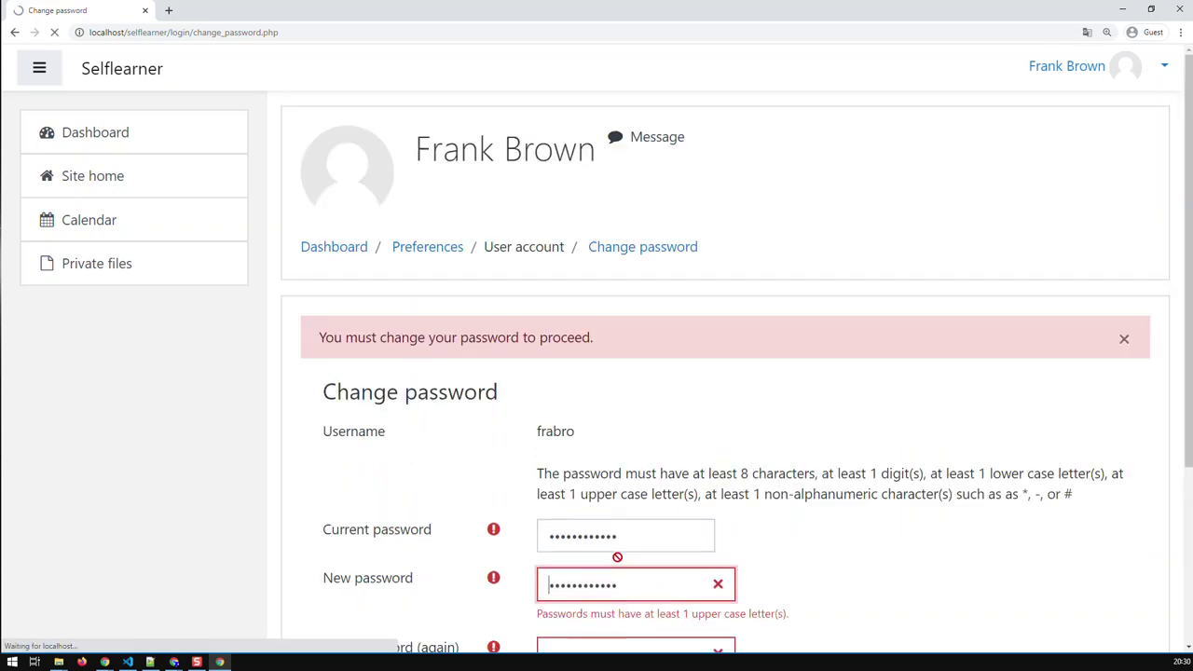
{"action": "scroll", "coordinate": [644, 404], "scroll_direction": "down", "scroll_amount": 2}
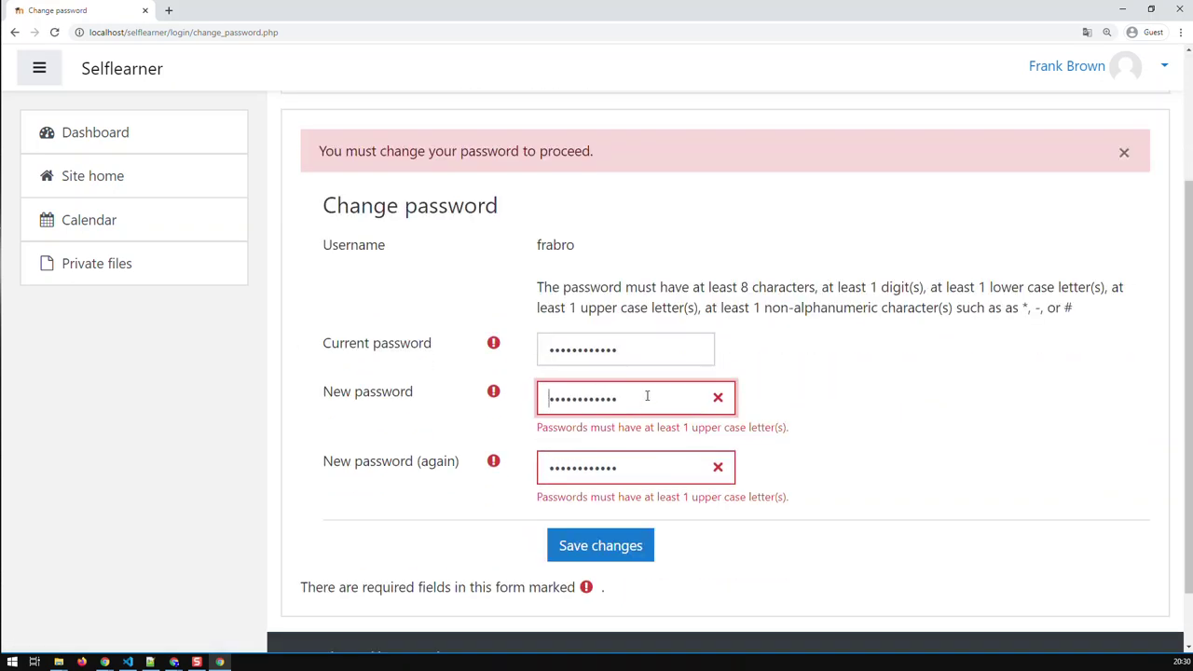
{"action": "left_click", "coordinate": [149, 661]}
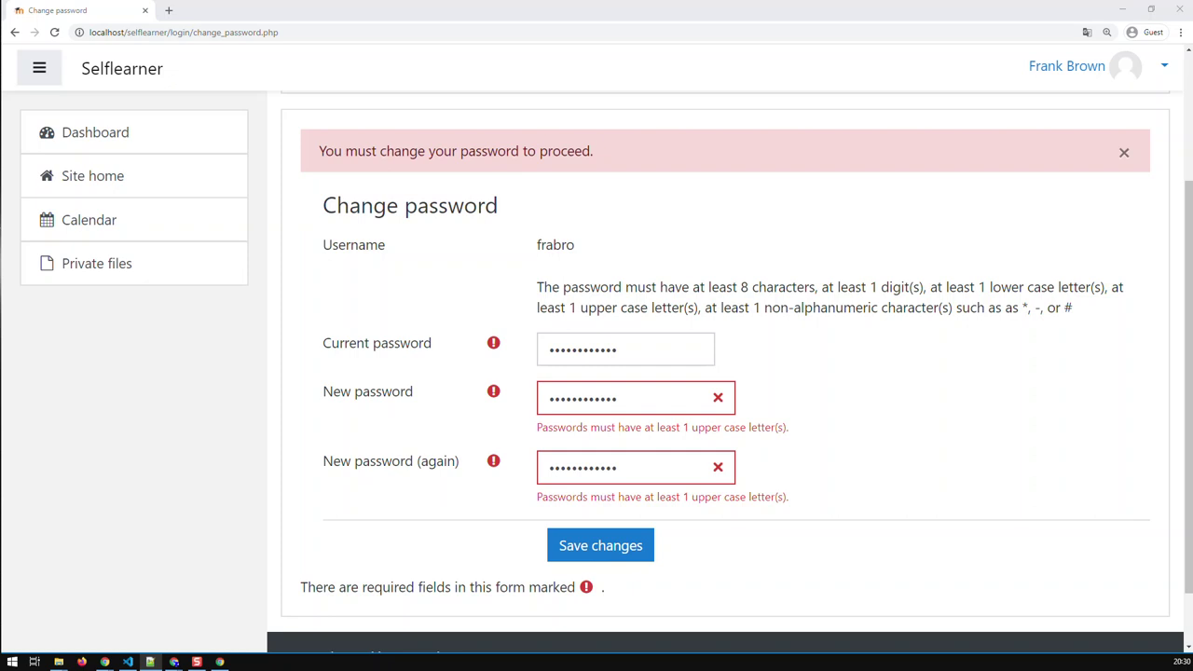
{"action": "left_click_drag", "start_coordinate": [659, 407], "coordinate": [520, 408]}
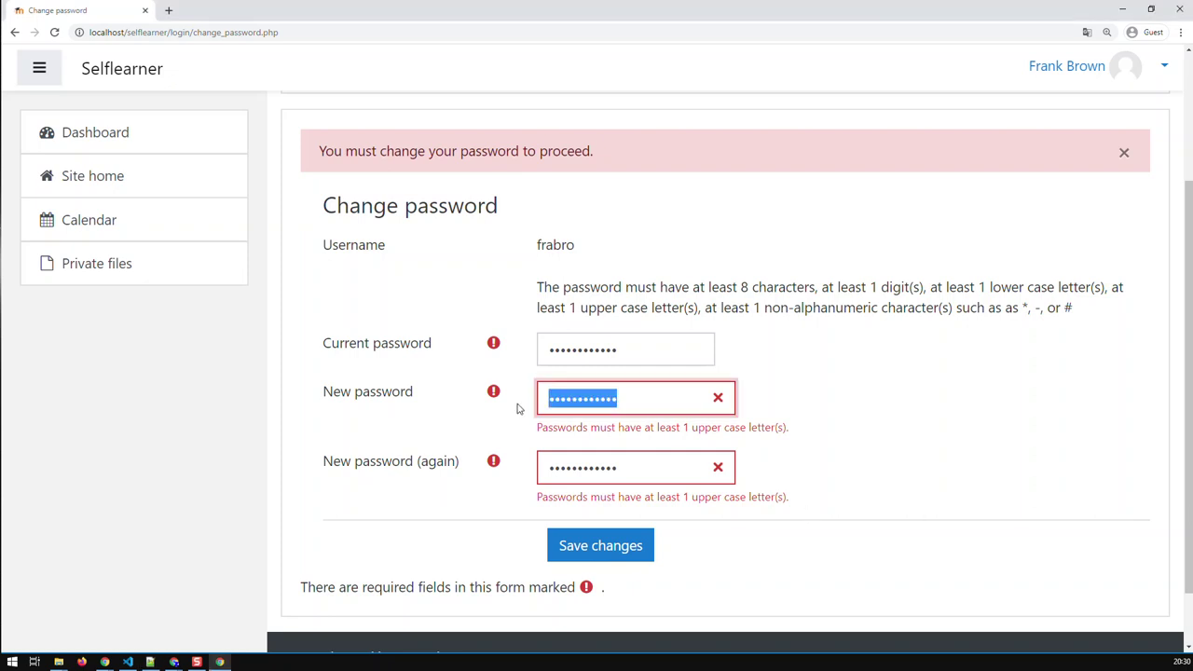
{"action": "left_click_drag", "start_coordinate": [620, 467], "coordinate": [541, 469]}
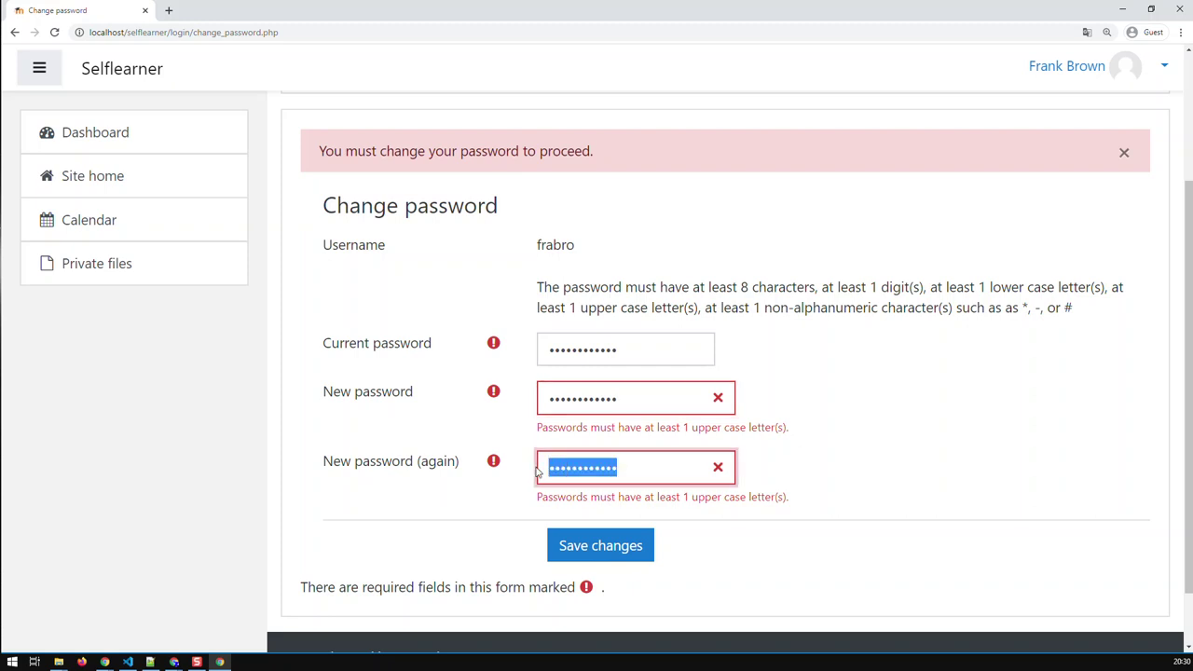
{"action": "left_click", "coordinate": [619, 545]}
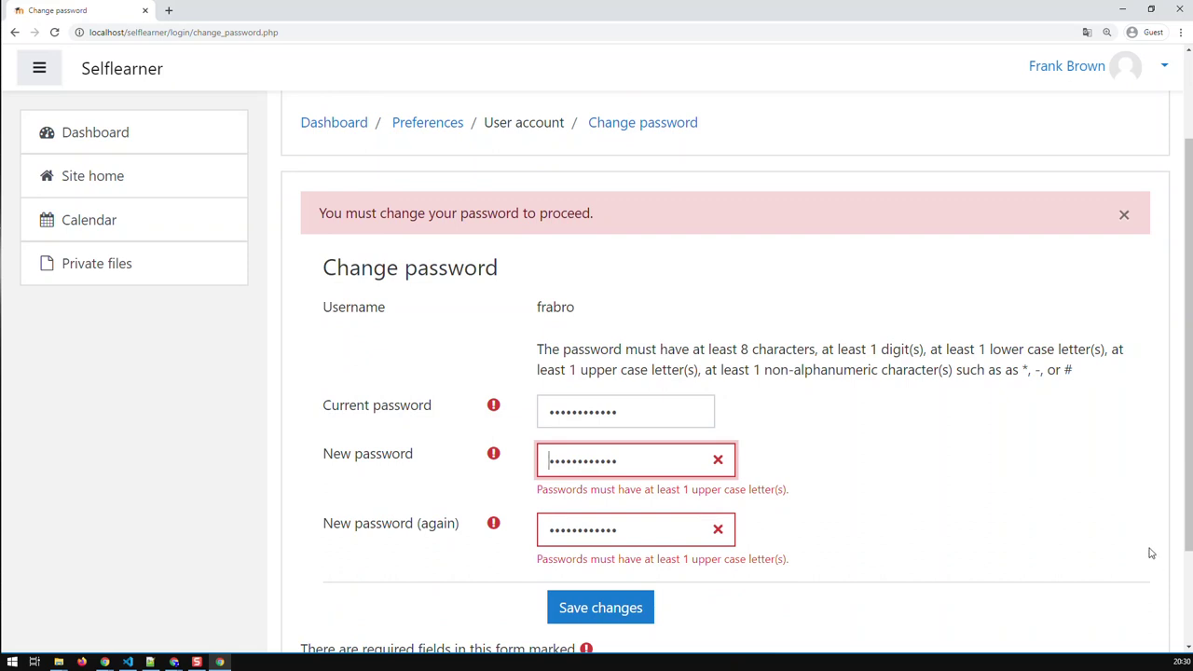
Replace both new-password entries with a password containing an upper-case letter and save
{"action": "key", "text": "alt+Tab"}
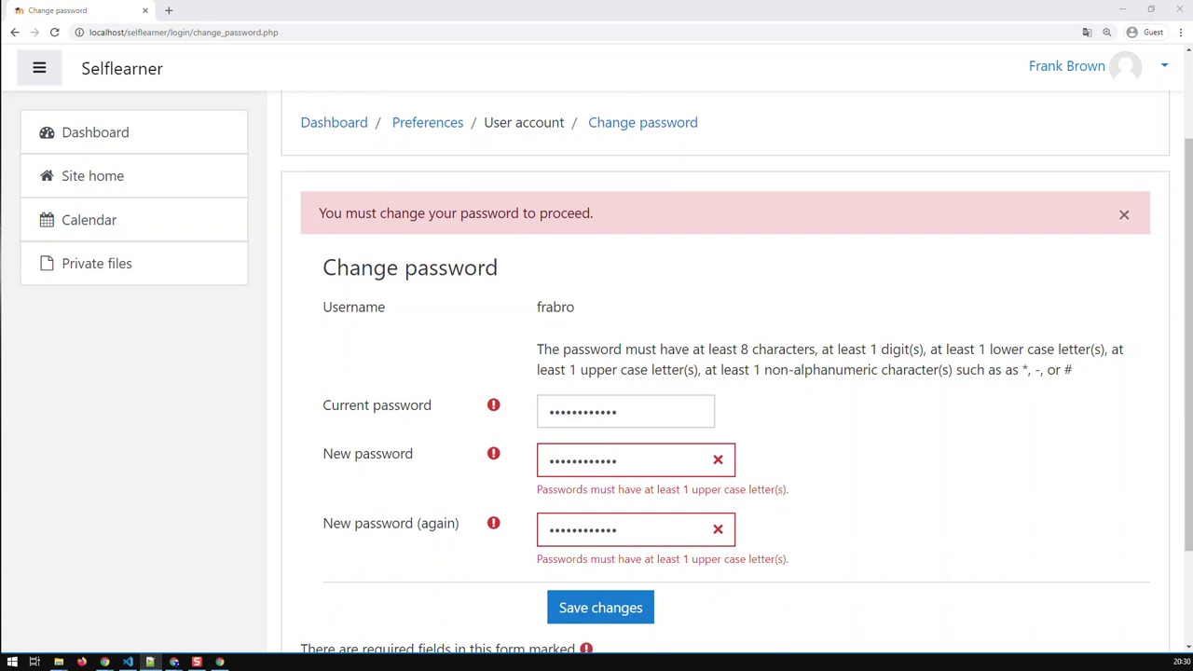
{"action": "double_click", "coordinate": [667, 466]}
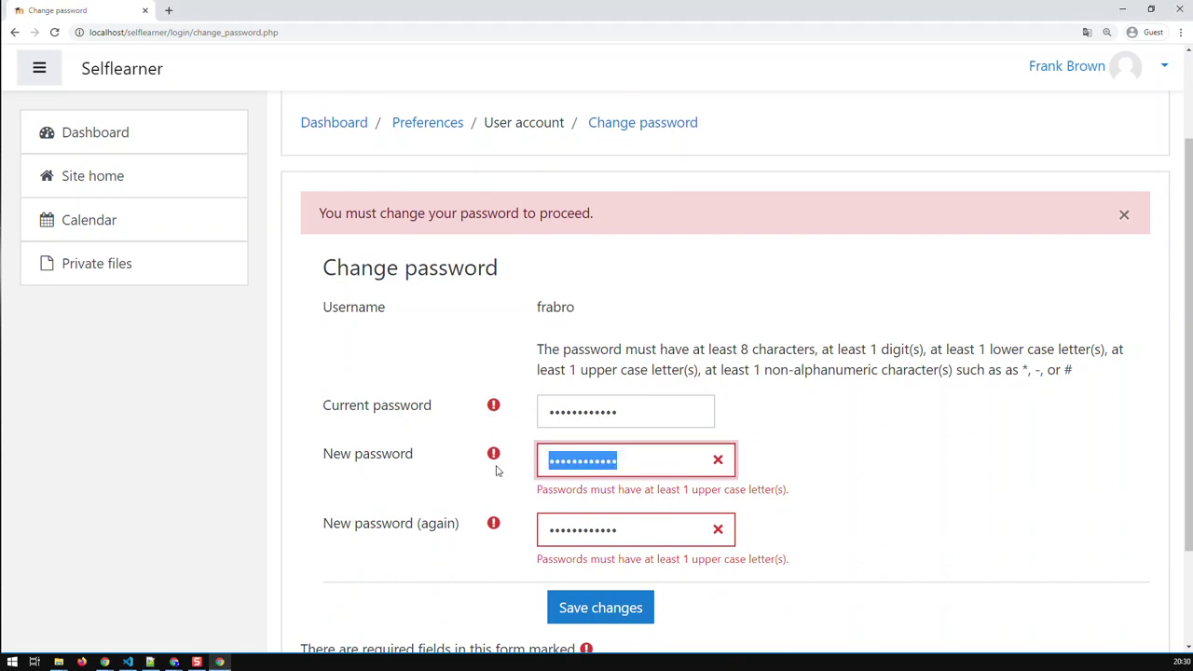
{"action": "double_click", "coordinate": [628, 533]}
{"action": "left_click", "coordinate": [578, 606]}
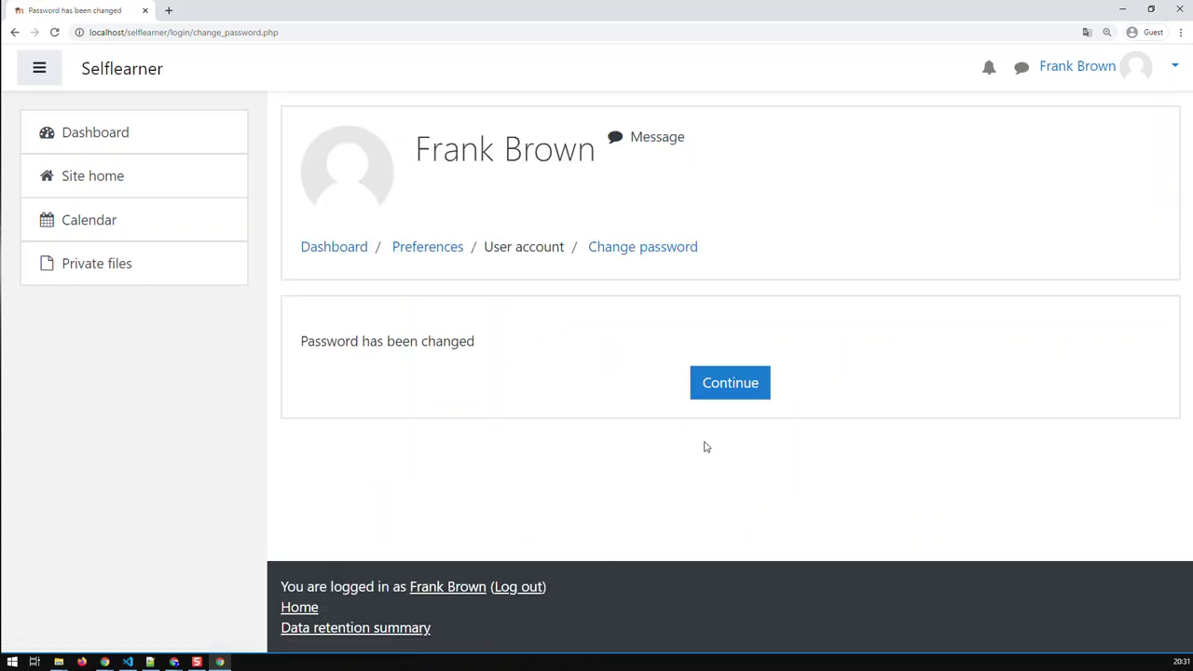
Continue to the new user's Dashboard, close the Your Dashboard tour, and return to the admin window
{"action": "left_click", "coordinate": [724, 399]}
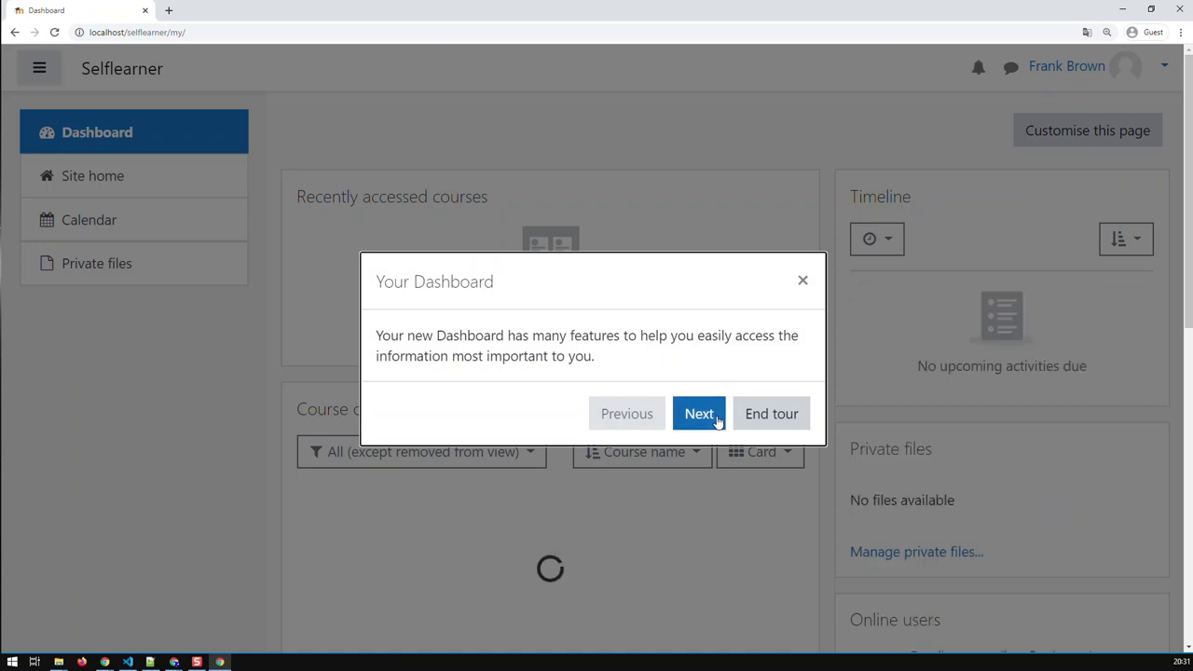
{"action": "left_click", "coordinate": [803, 279]}
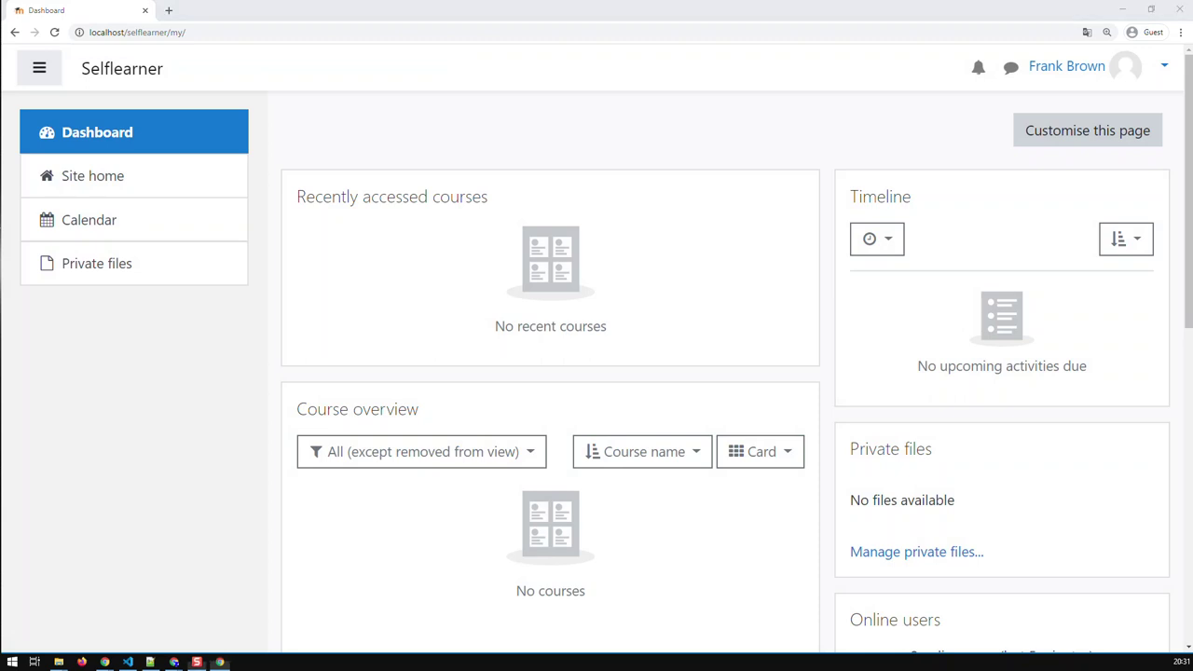
{"action": "key", "text": "alt+Tab"}
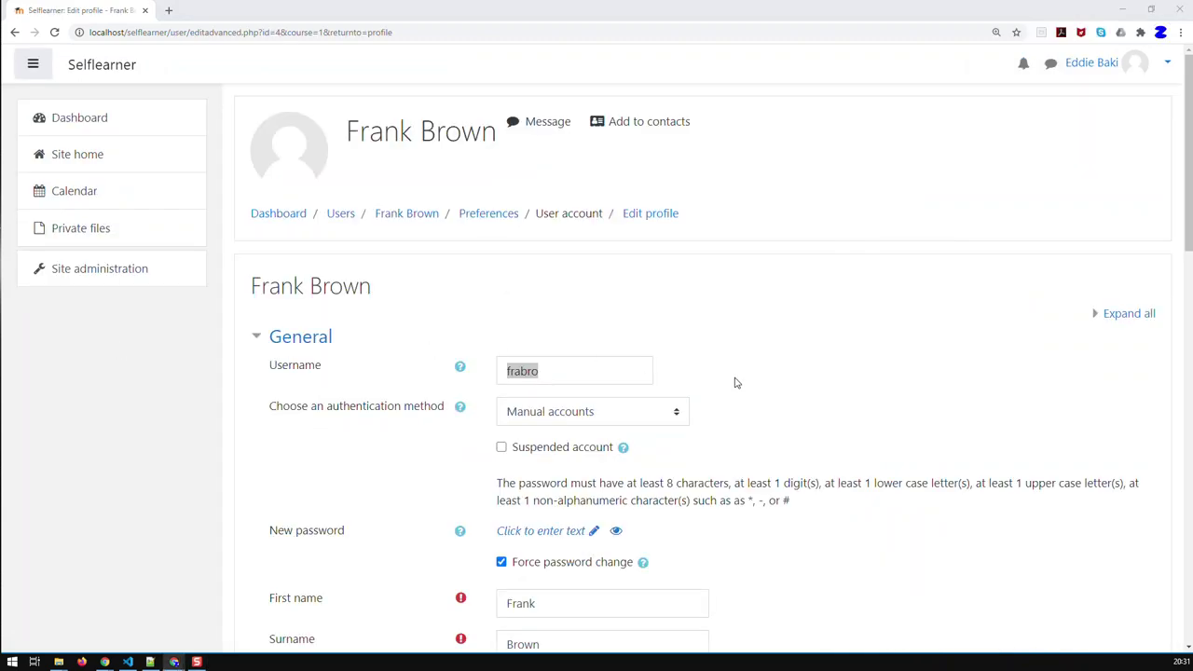
In the admin window, open the site's 10-participant user list, then Site administration
{"action": "left_click", "coordinate": [735, 382]}
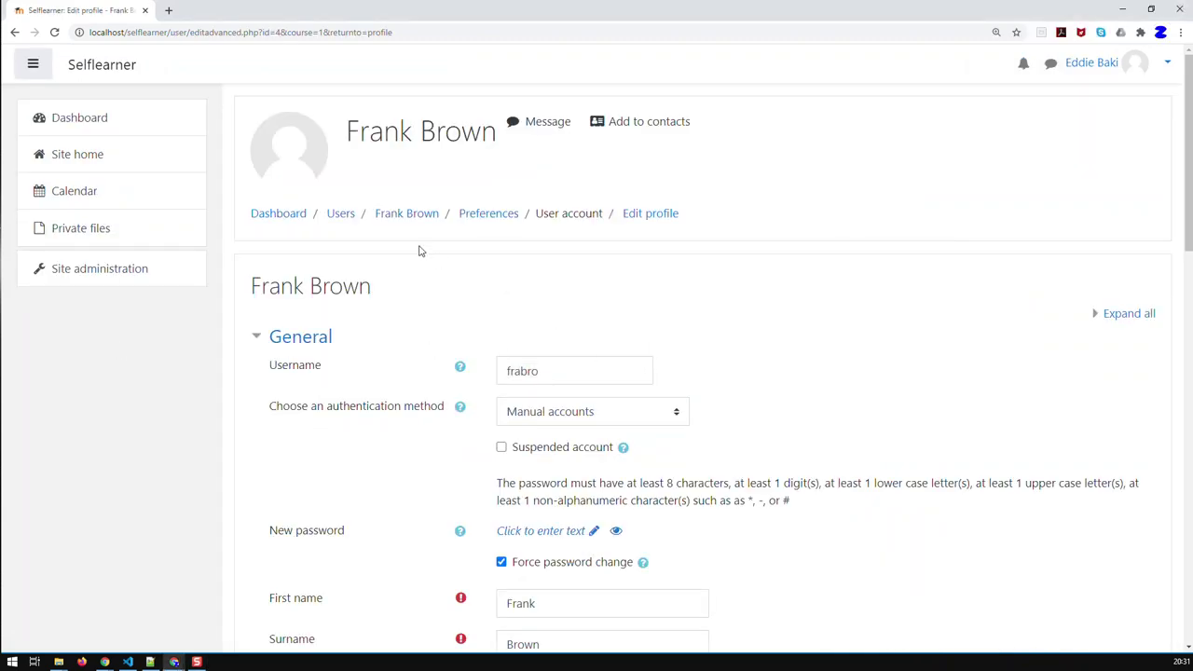
{"action": "left_click", "coordinate": [340, 220]}
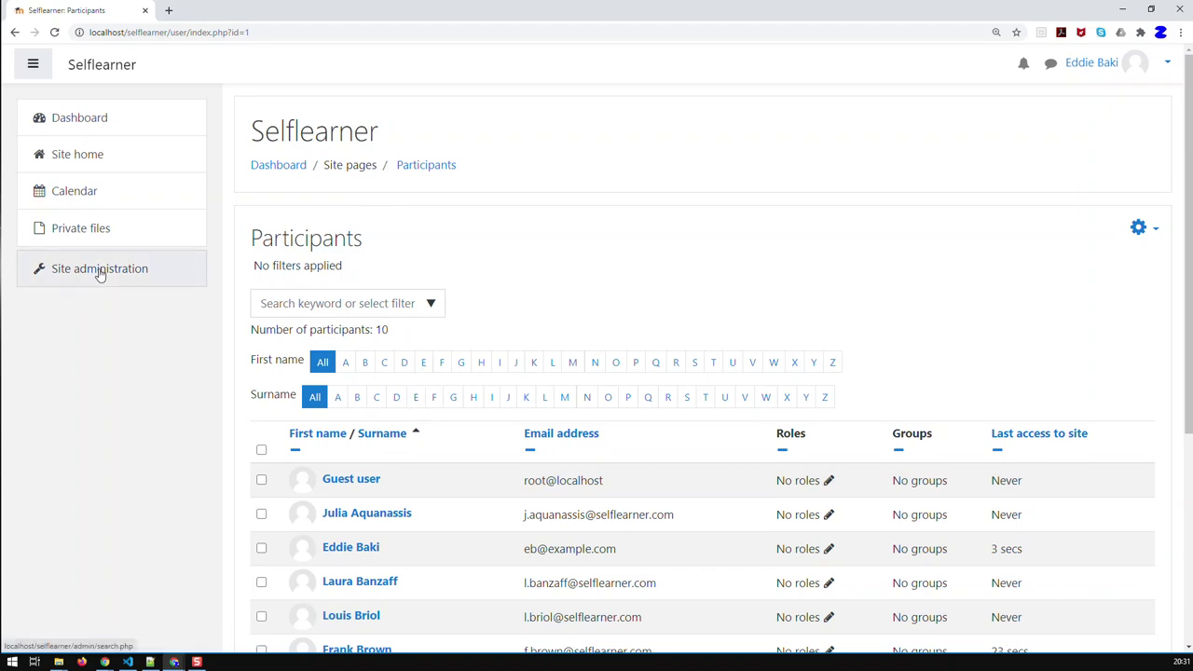
{"action": "left_click", "coordinate": [133, 284]}
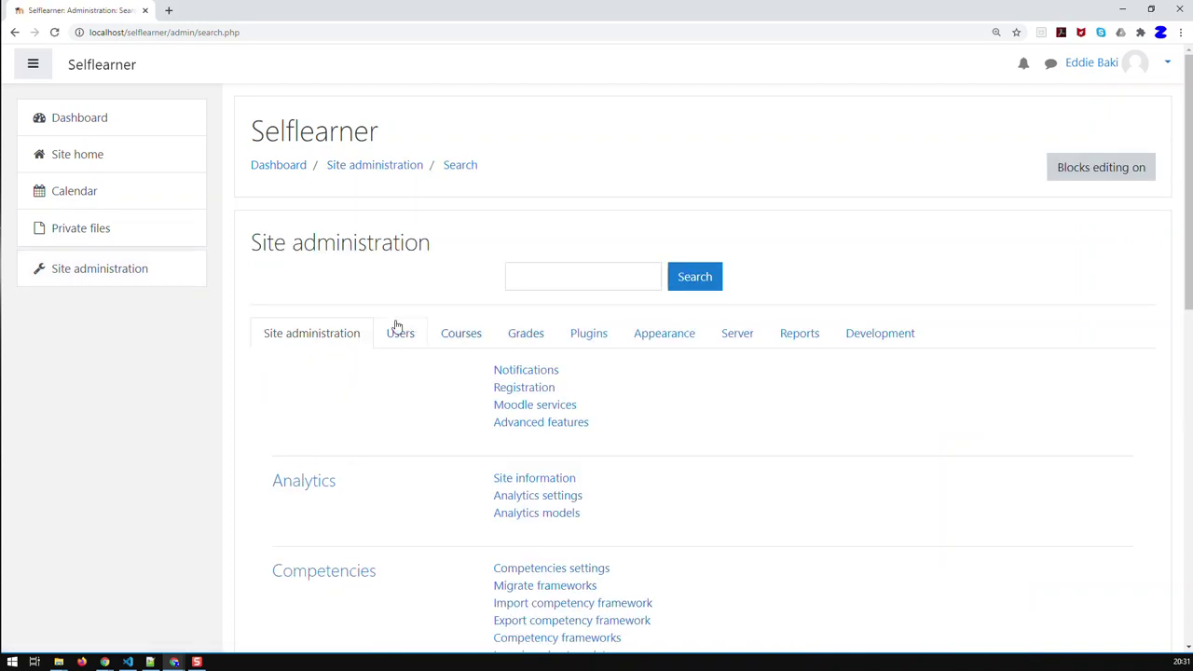
Open Upload users under Accounts on Site administration's Users tab
{"action": "left_click", "coordinate": [400, 334]}
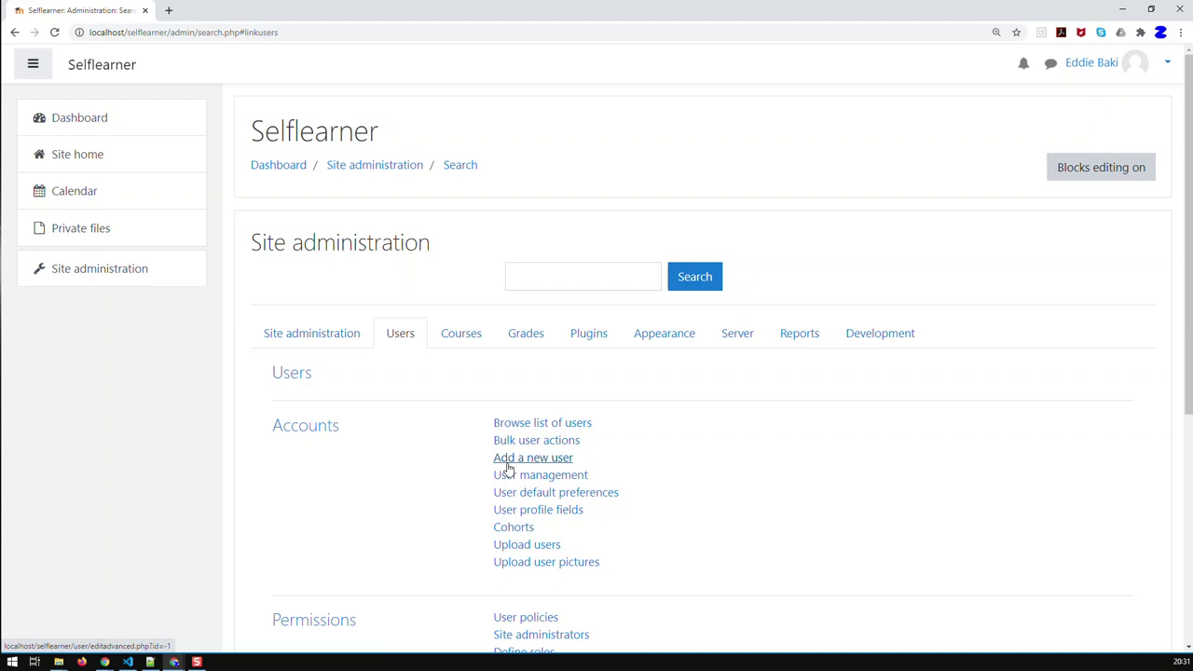
{"action": "left_click", "coordinate": [534, 547]}
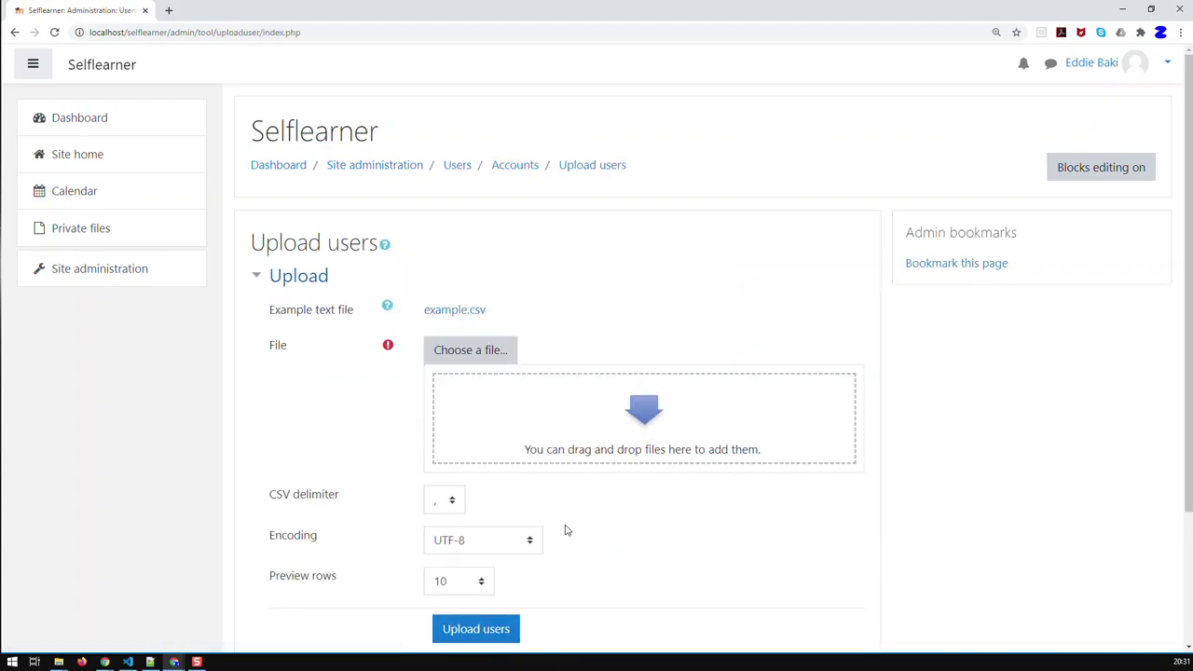
{"action": "scroll", "coordinate": [602, 516], "scroll_direction": "down", "scroll_amount": 2}
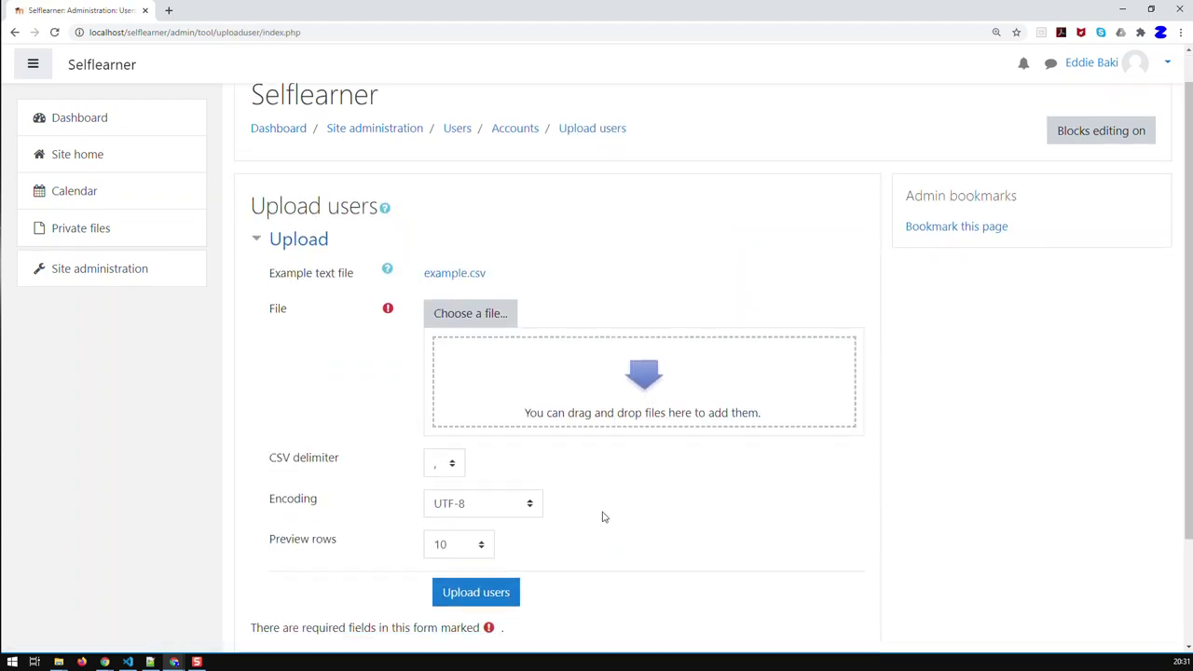